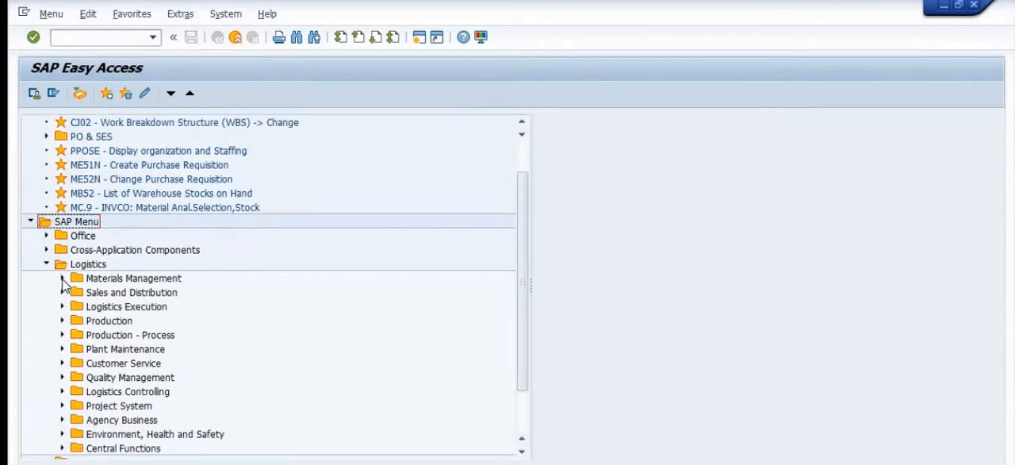
Step: Start a new purchase requisition (ME51N) from the Materials Management purchasing functions, with document type Need Based Req
left_click(62, 279)
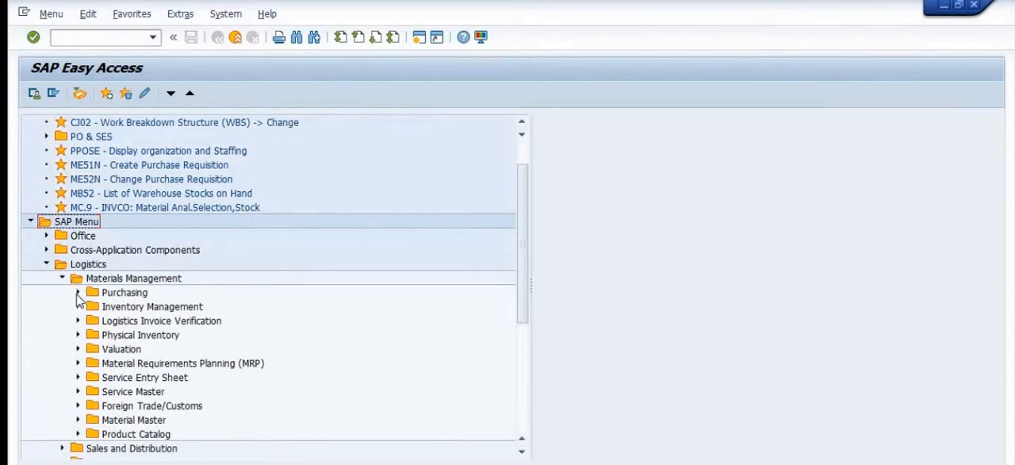
left_click(78, 292)
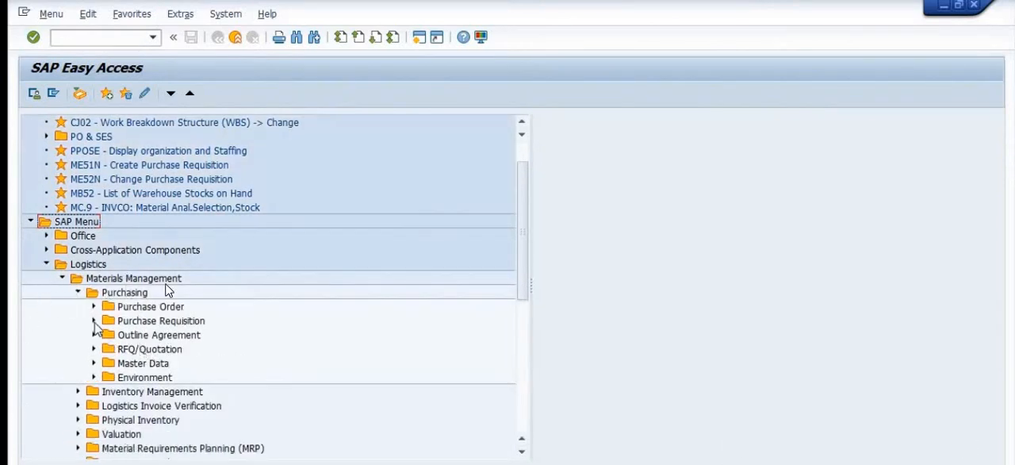
left_click(93, 320)
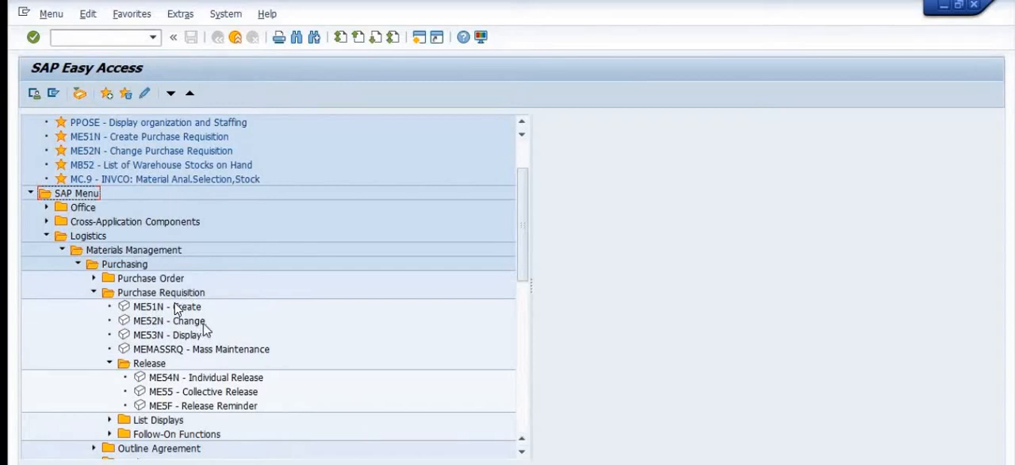
double_click(151, 309)
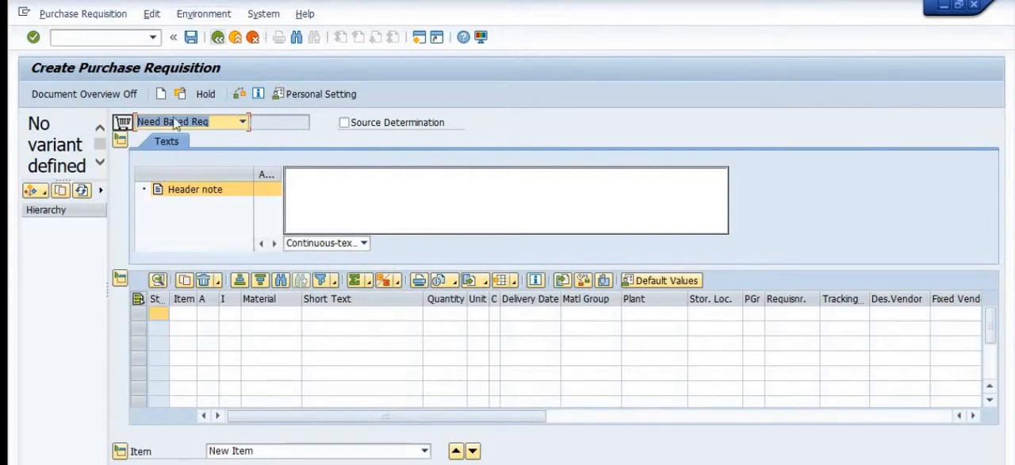
left_click(210, 124)
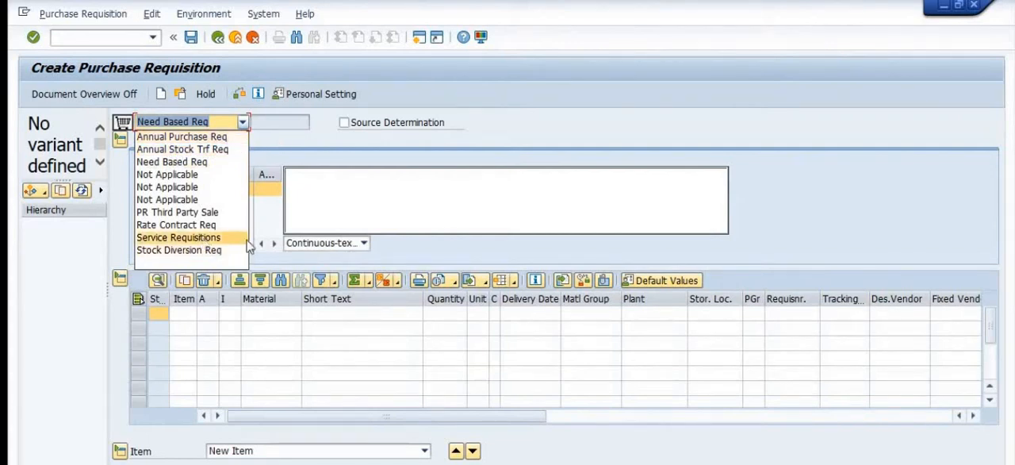
left_click(214, 164)
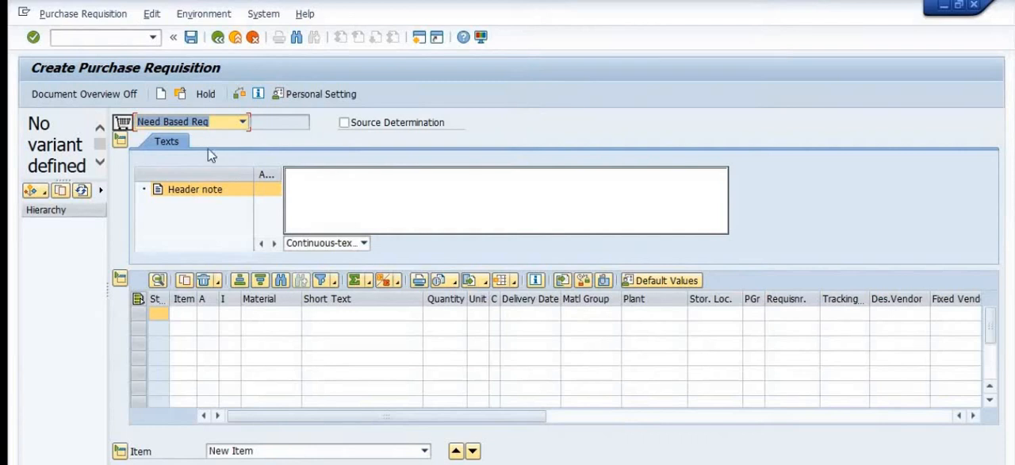
Step: Enter the header note "A Need Base Requisition for Vehicle Hiring Services"
left_click(295, 188)
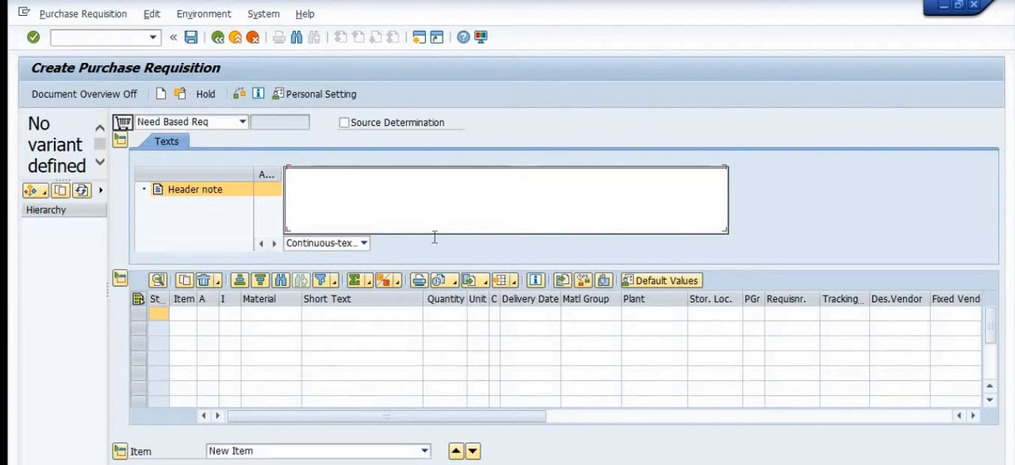
type("A N")
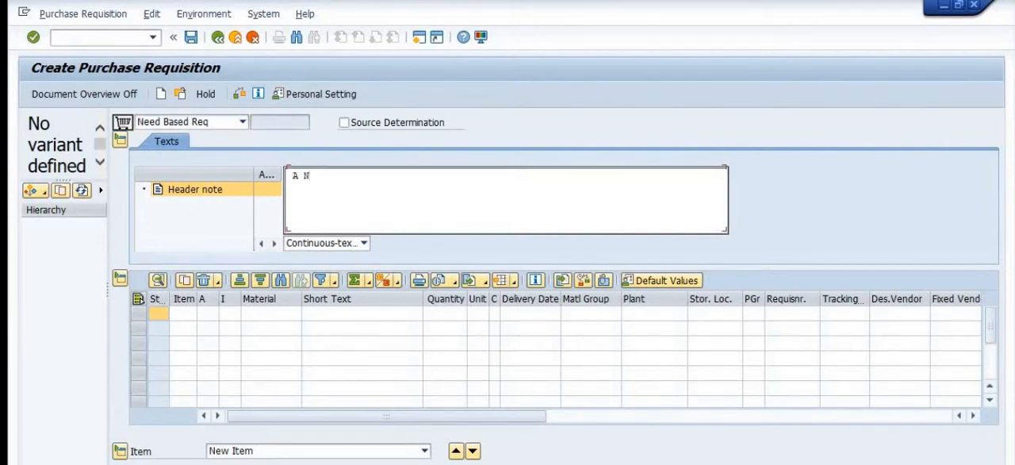
type("eed Base Requisitio")
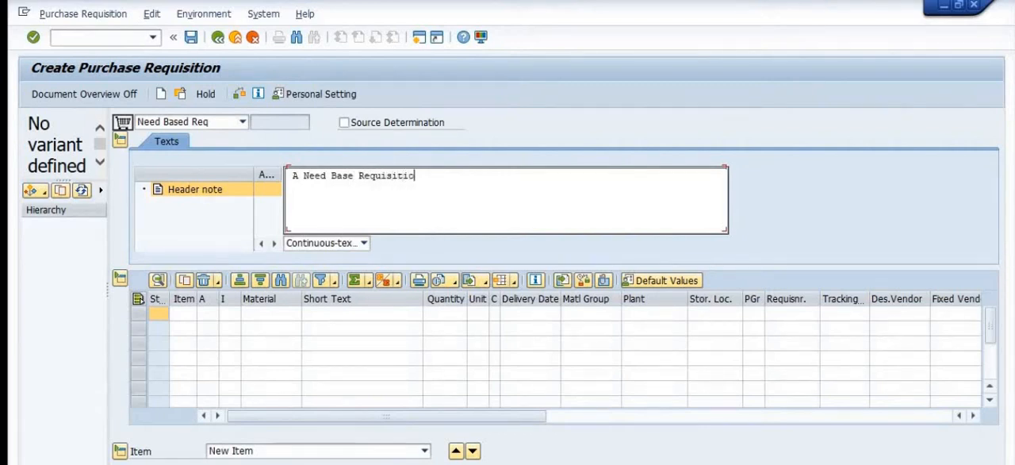
type("n for Vehicle ")
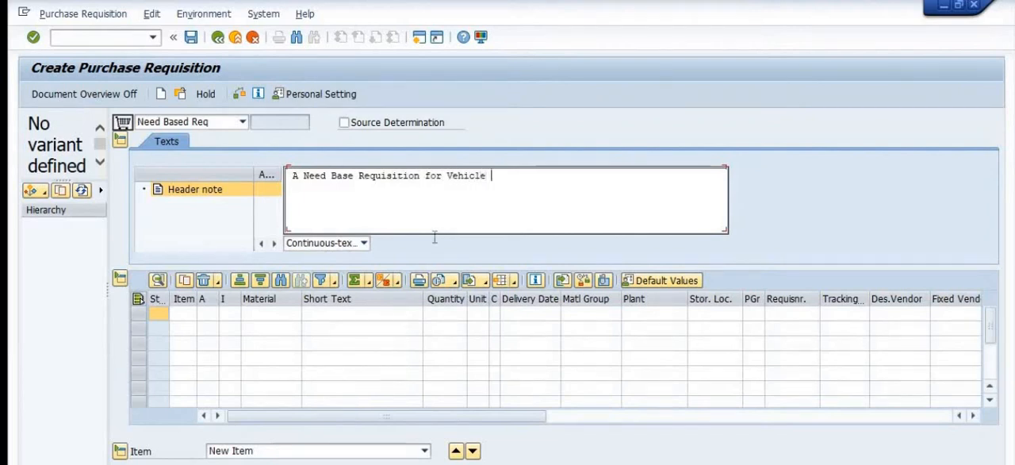
type("Hiring Serv")
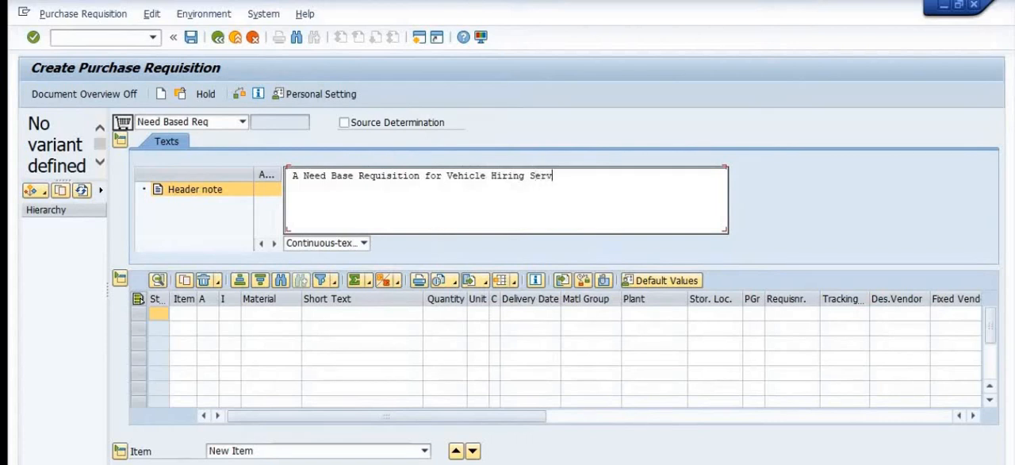
type("ices")
Step: Switch the header note's text editor to Line editor
left_click(327, 245)
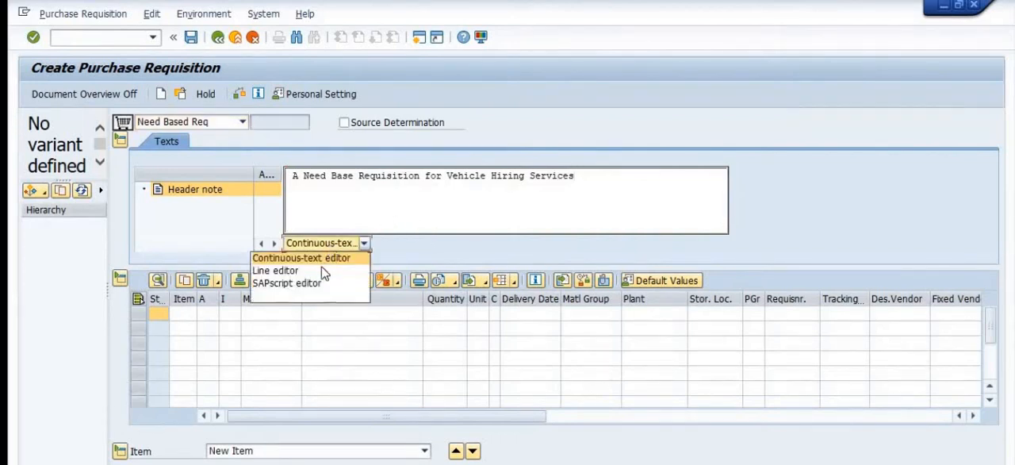
left_click(322, 270)
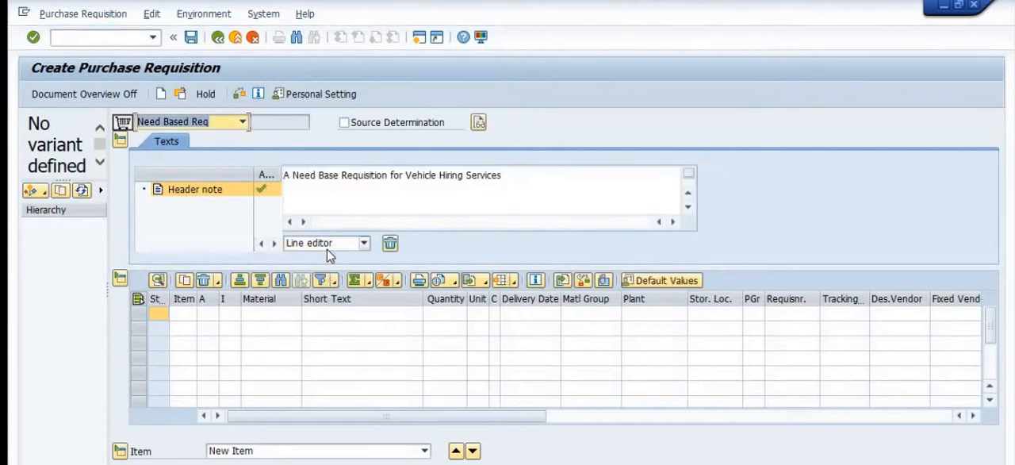
left_click(351, 246)
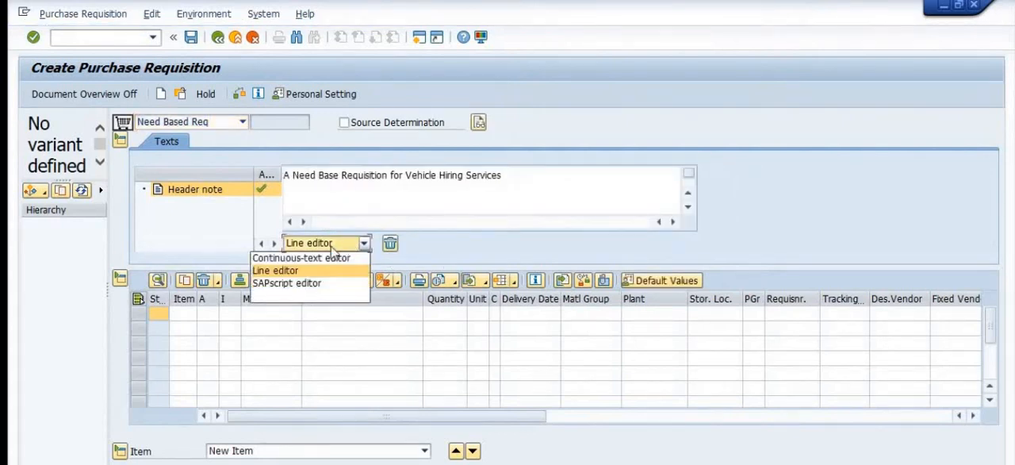
left_click(465, 202)
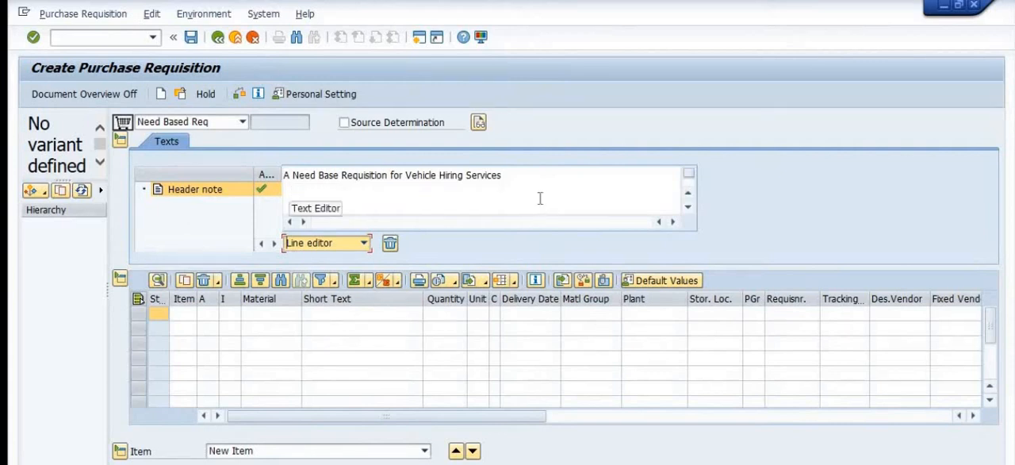
Step: Set the first item's account assignment category to K (Cost center) and its item category to D (Service)
left_click(204, 314)
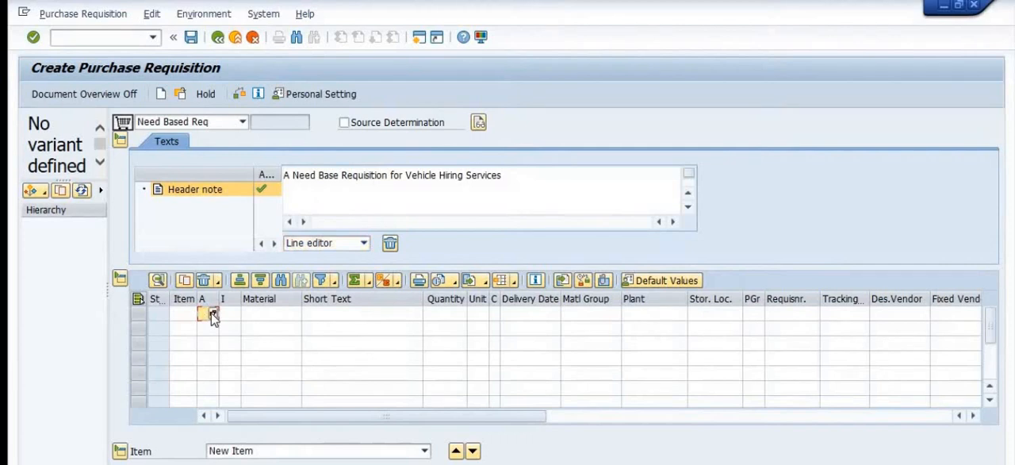
left_click(212, 314)
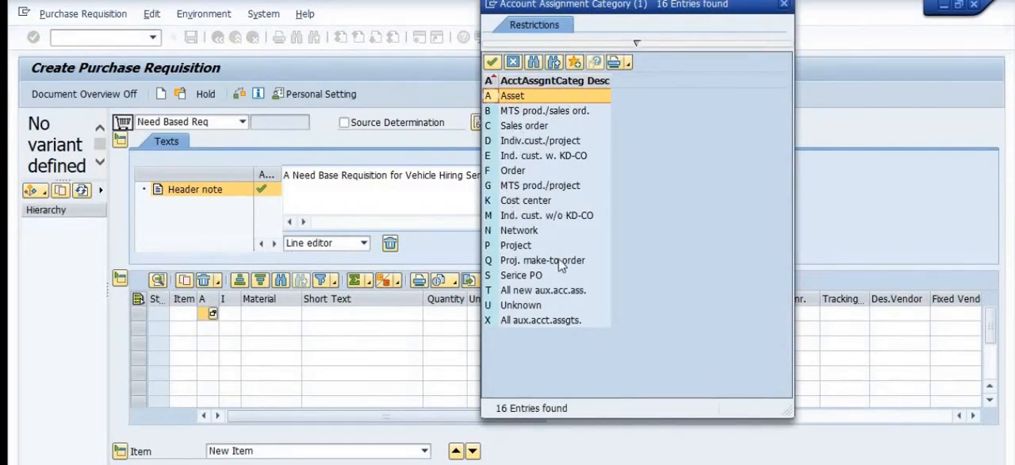
double_click(531, 202)
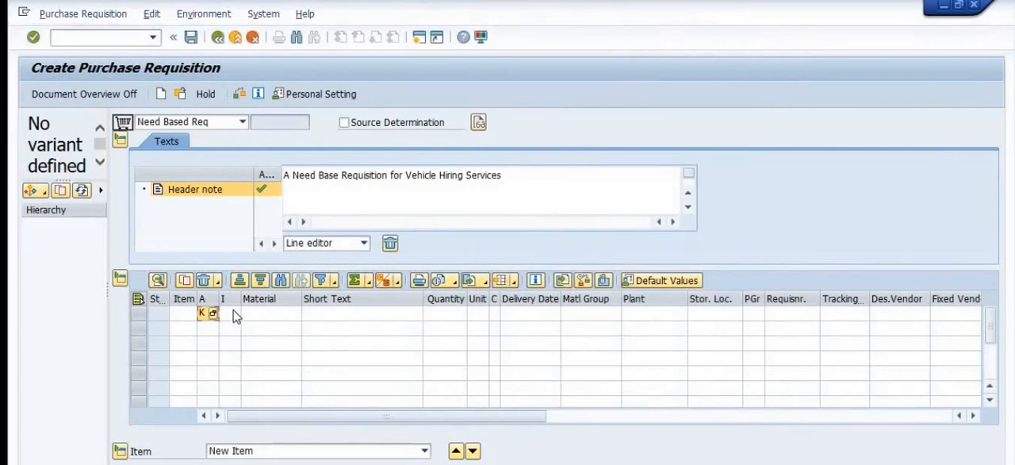
left_click(236, 316)
left_click(234, 313)
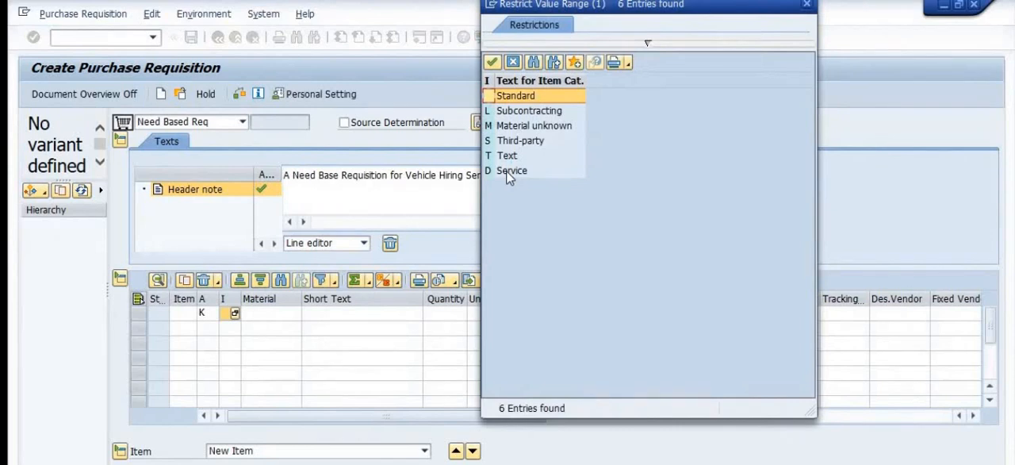
double_click(507, 171)
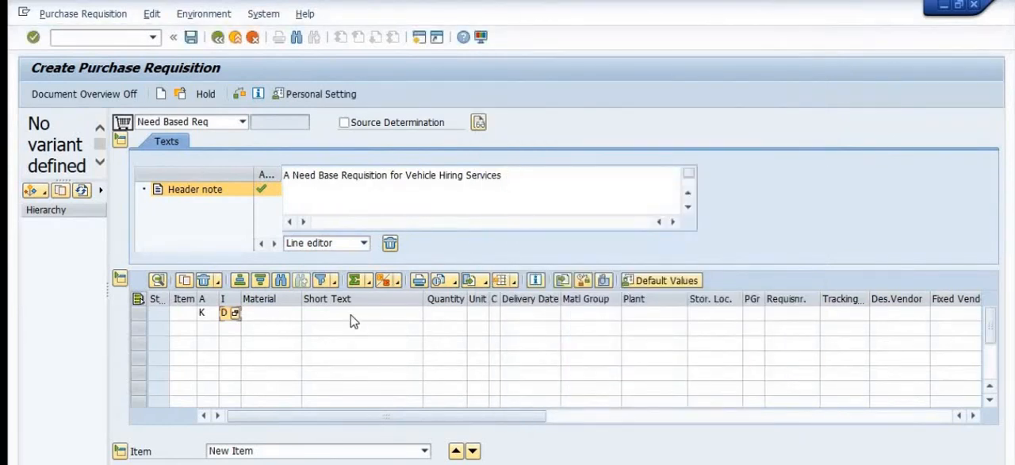
Step: Enter "vehiicle hiring test" as the first item's short text
left_click(354, 319)
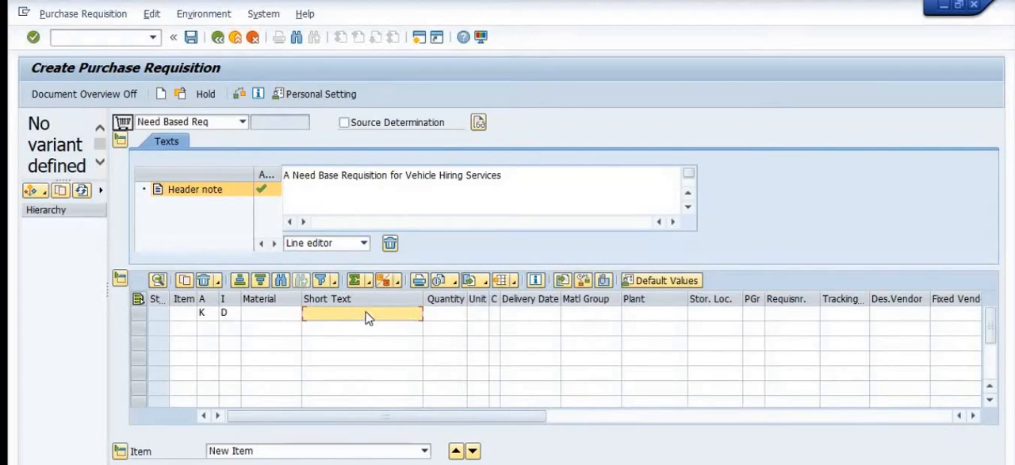
type("vehicle hiring te")
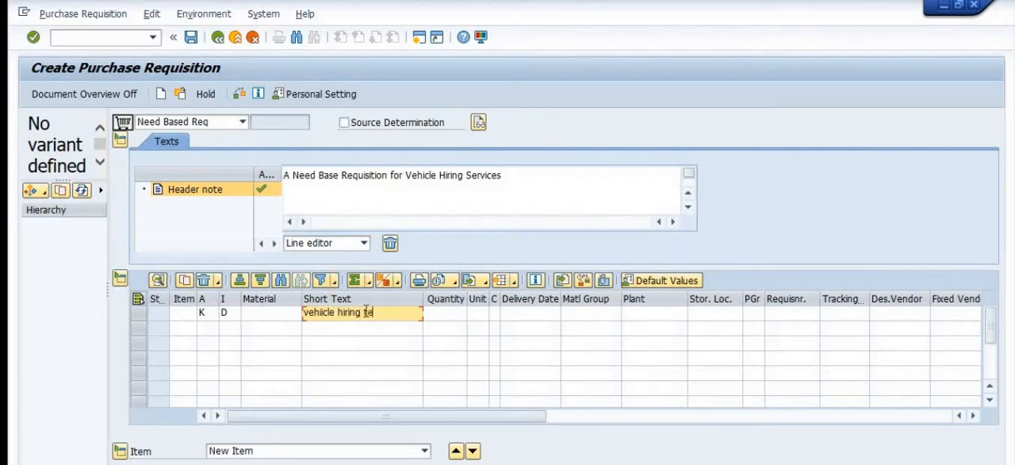
type("t")
Step: Give the vehicle hiring item a quantity of 1 and a delivery date of 10.07.2021
left_click(451, 314)
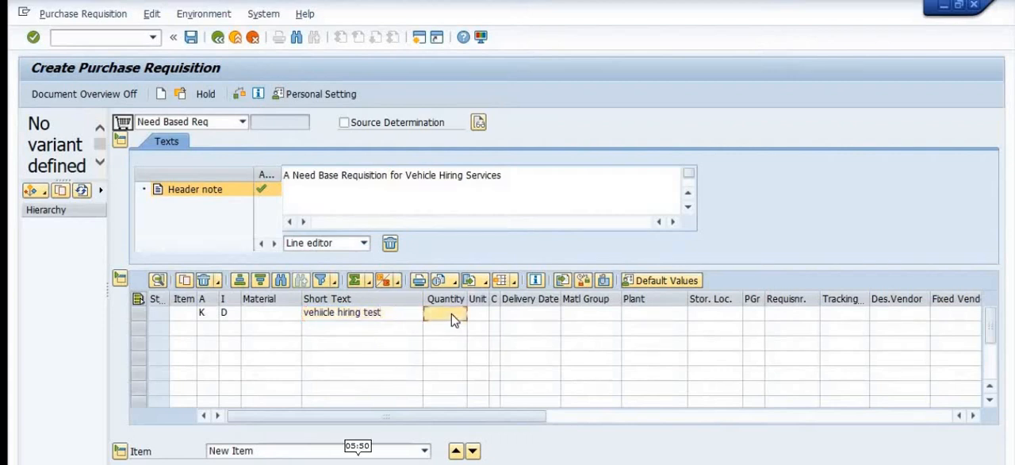
type("1")
left_click(476, 314)
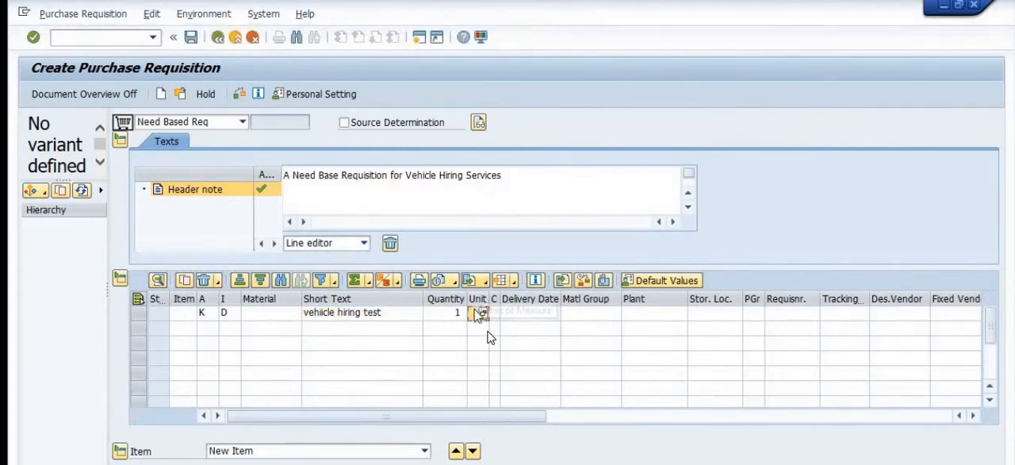
key("Return")
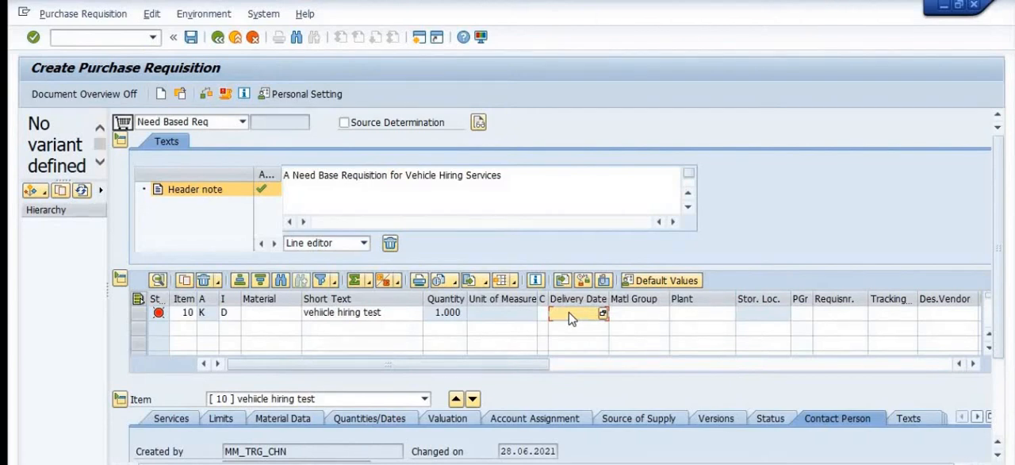
type("1")
type("0.07")
type(".202")
type("1")
Step: Assign material group 100000, plant 3002, purchasing group 040 and requisitioner ABC123 to item 10
left_click(623, 316)
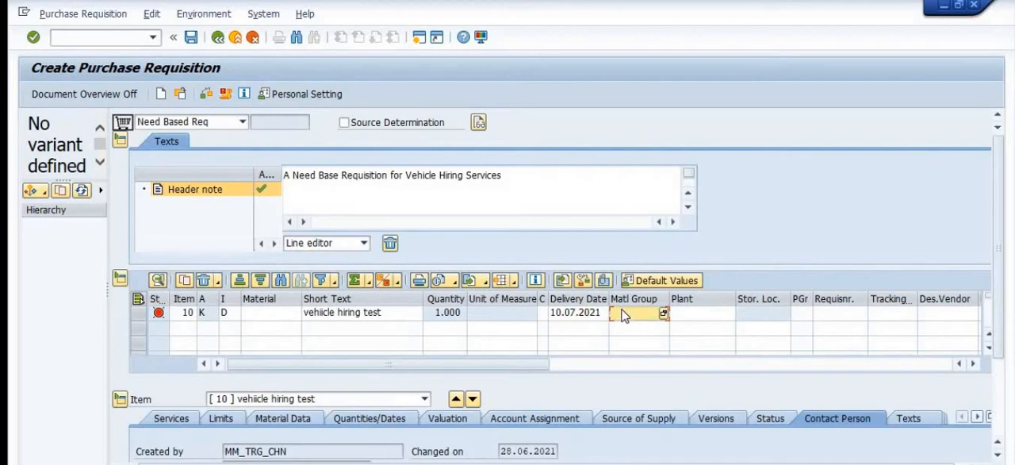
type("100000")
key("Tab")
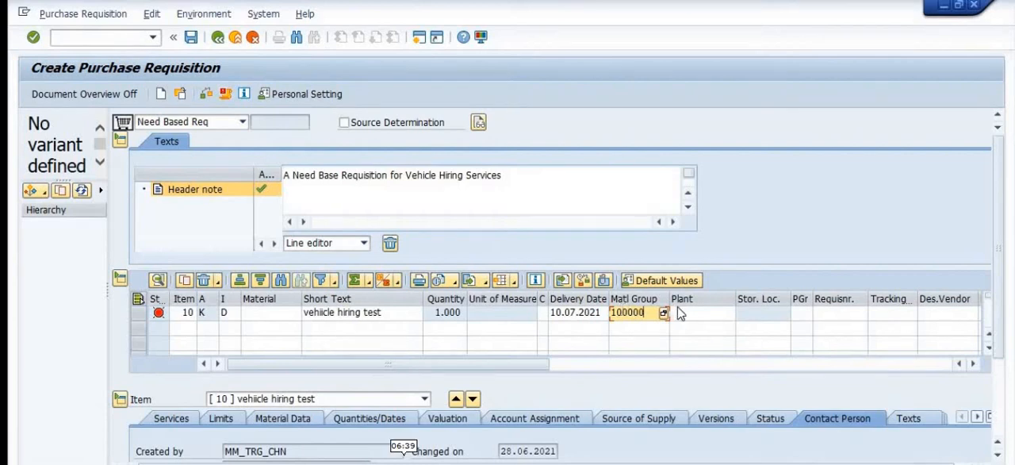
type("3002")
key("Tab")
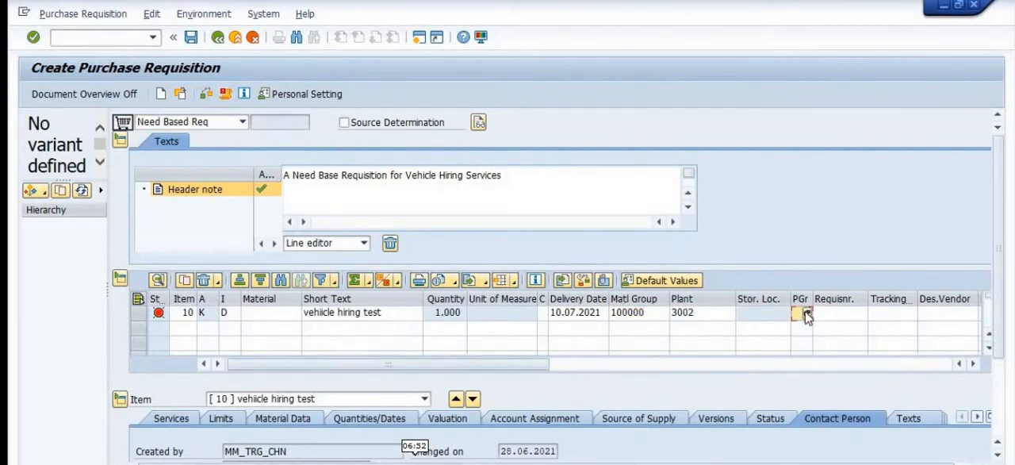
left_click(806, 314)
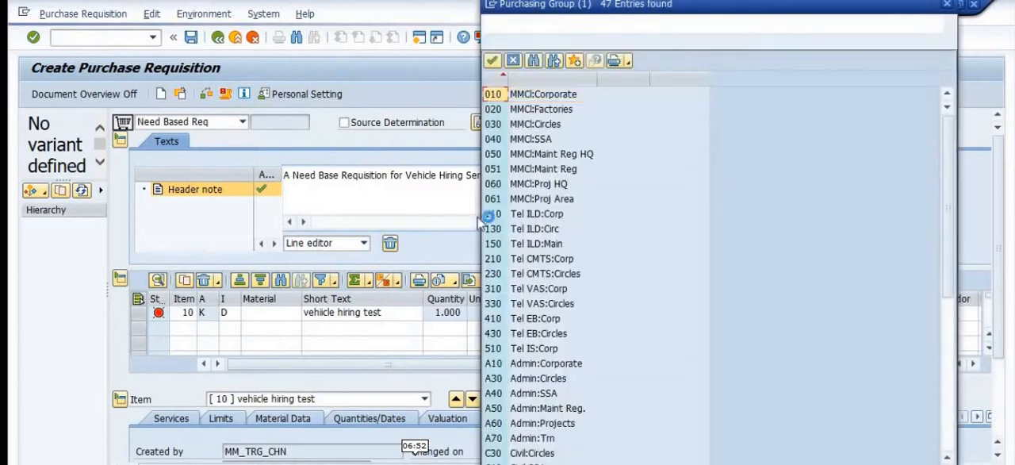
scroll(580, 241, "down", 3)
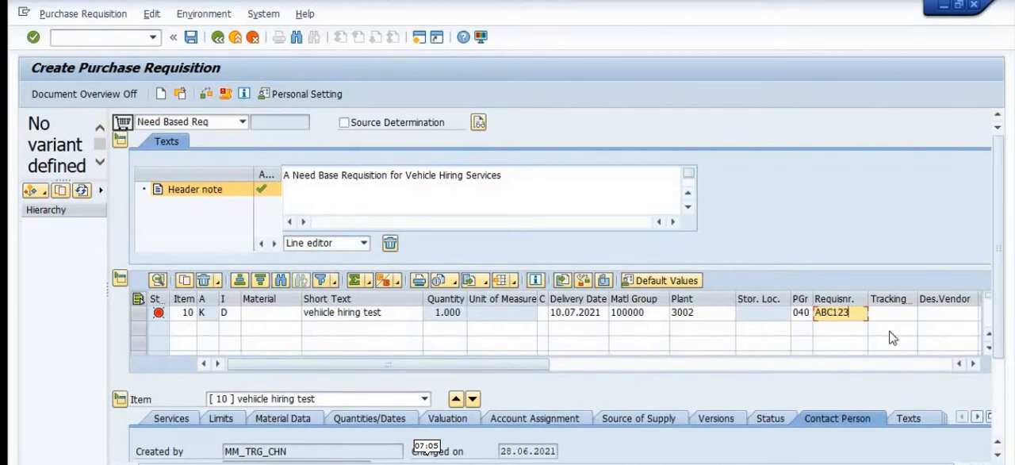
Step: Set item 10's purchasing organization to 2000 (Decentralized Pur Or)
left_click_drag(497, 372, 674, 368)
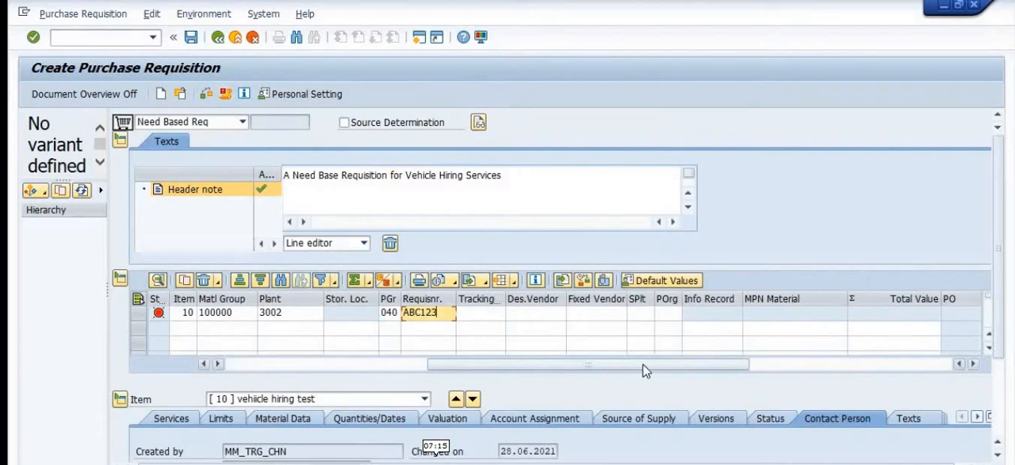
left_click(666, 313)
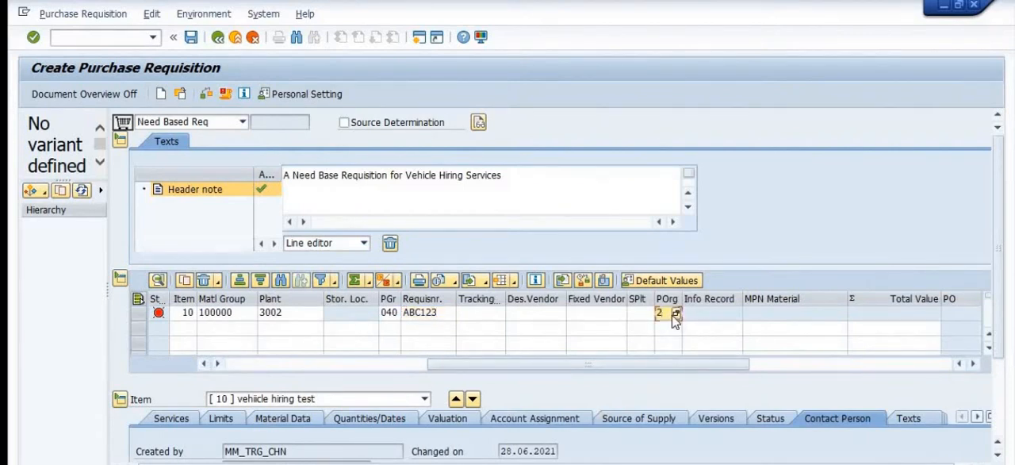
type("0020")
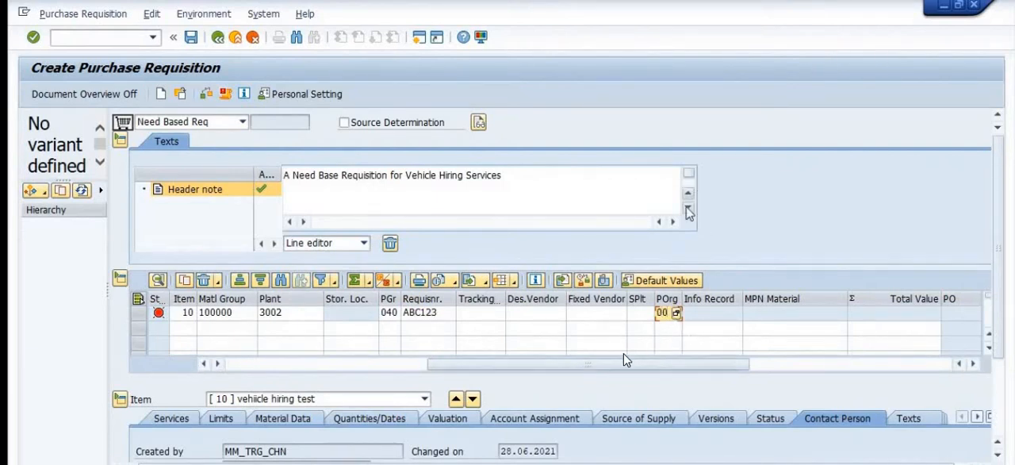
key("F4")
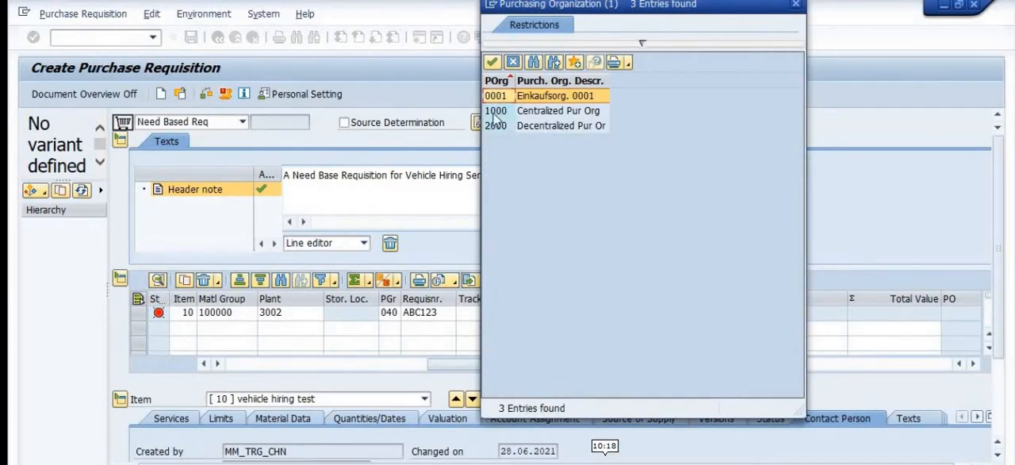
double_click(516, 127)
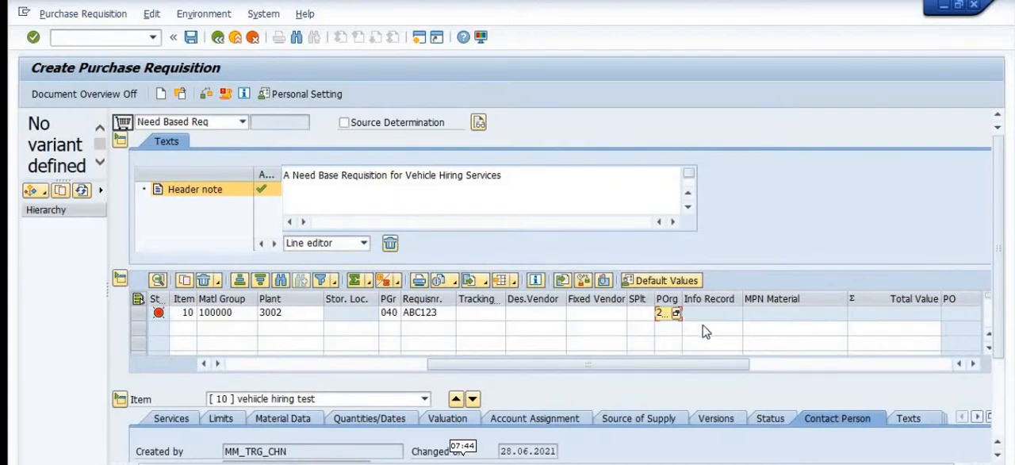
Step: Set item 10's unit of measure to AU and open its services list
left_click(529, 315)
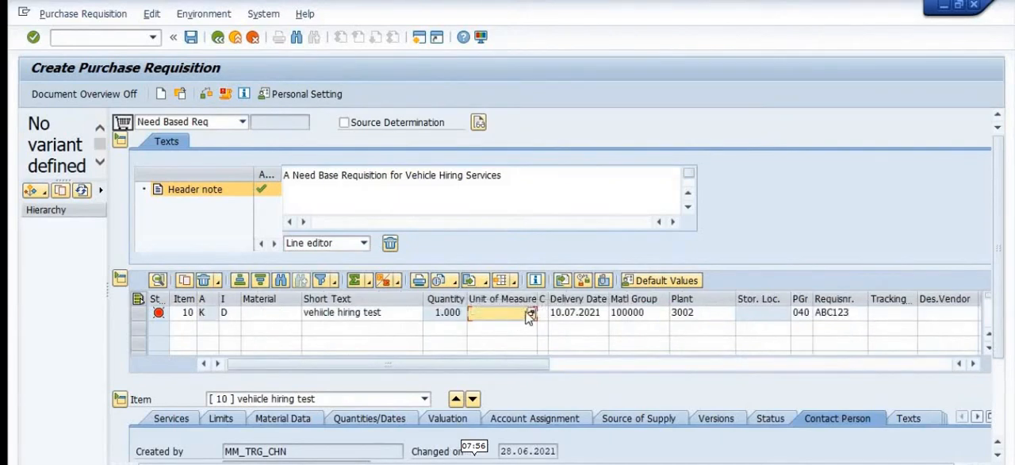
type("AU")
key("Return")
left_click(172, 418)
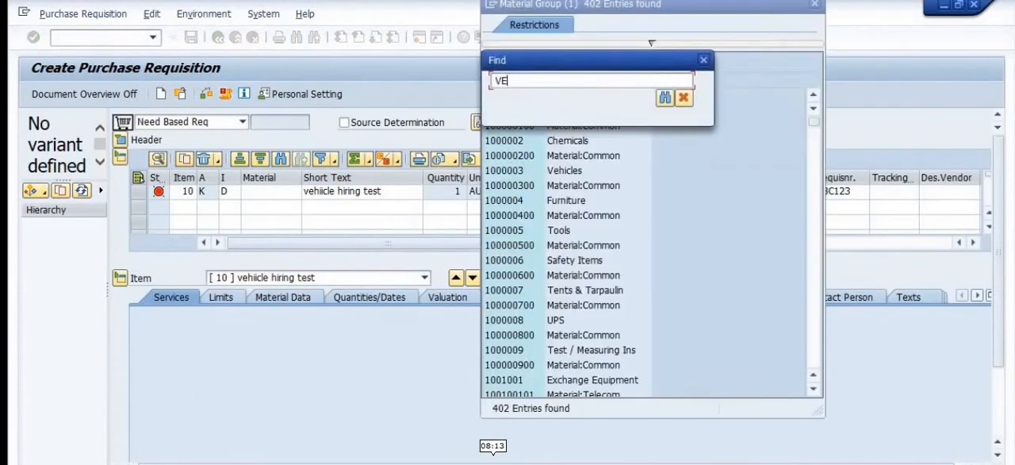
Step: Fill service line 10 with service number 72000007, short text VEHICLE HIRING TEST, quantity 1, unit AU and gross price 1
type("HICL")
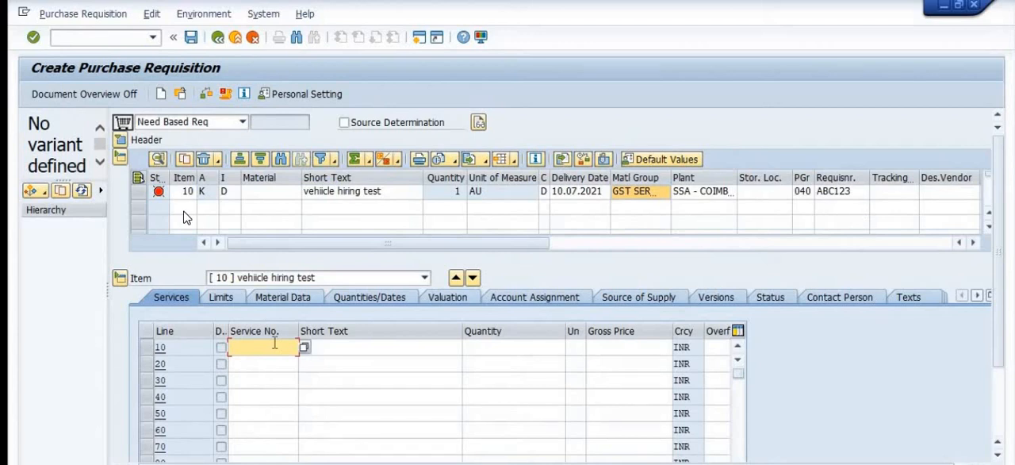
type("72")
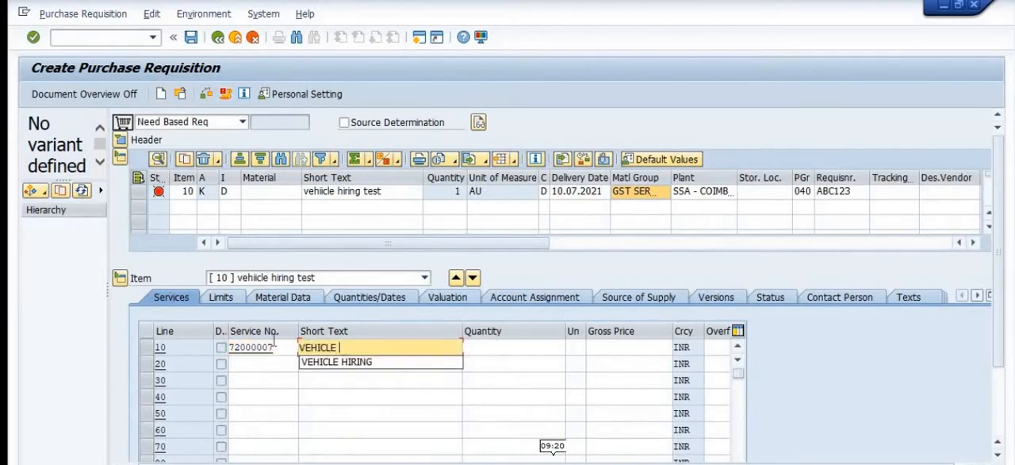
type("HICLE HI")
type("R")
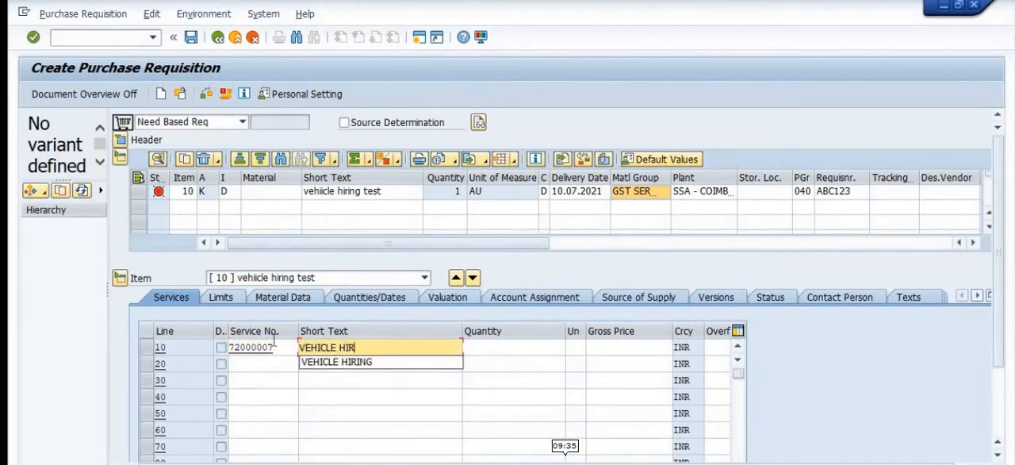
type("I")
type("u")
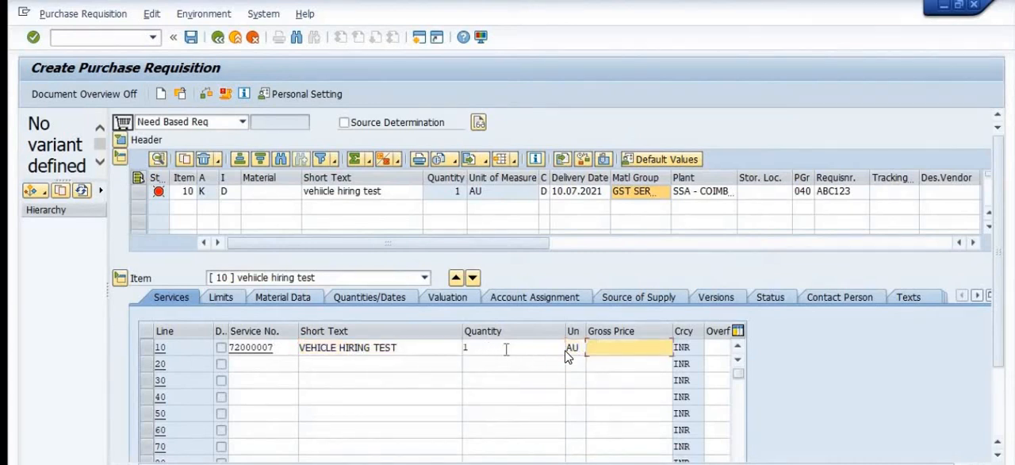
key("Tab")
type("1")
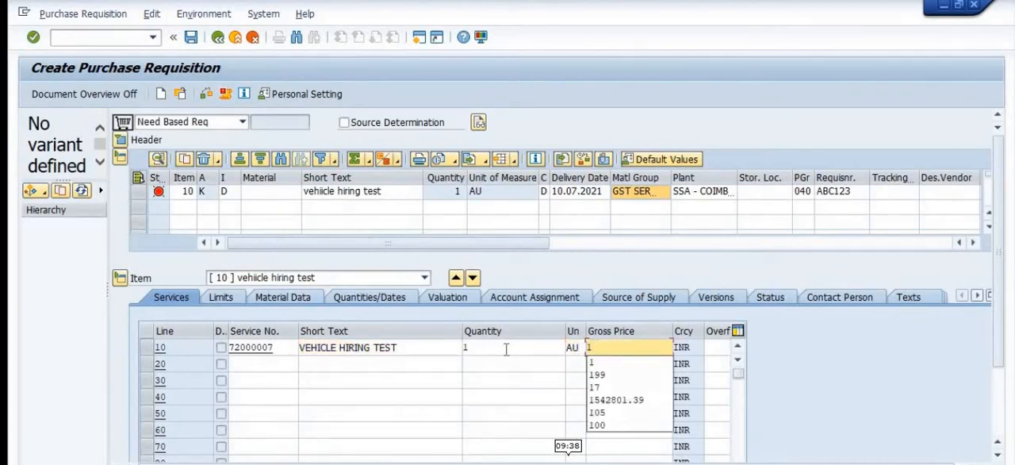
left_click(937, 411)
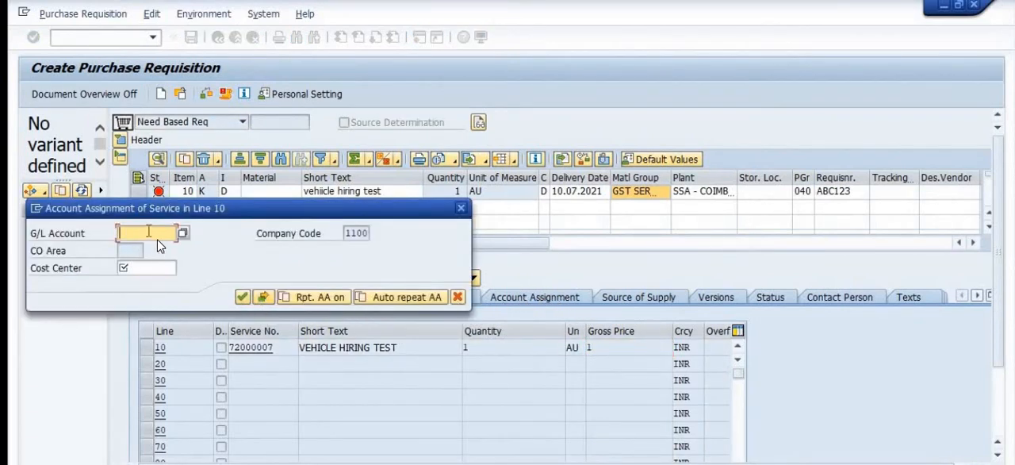
Step: Assign service line 10 to G/L account 5020701 and cost center 3002201
type("50")
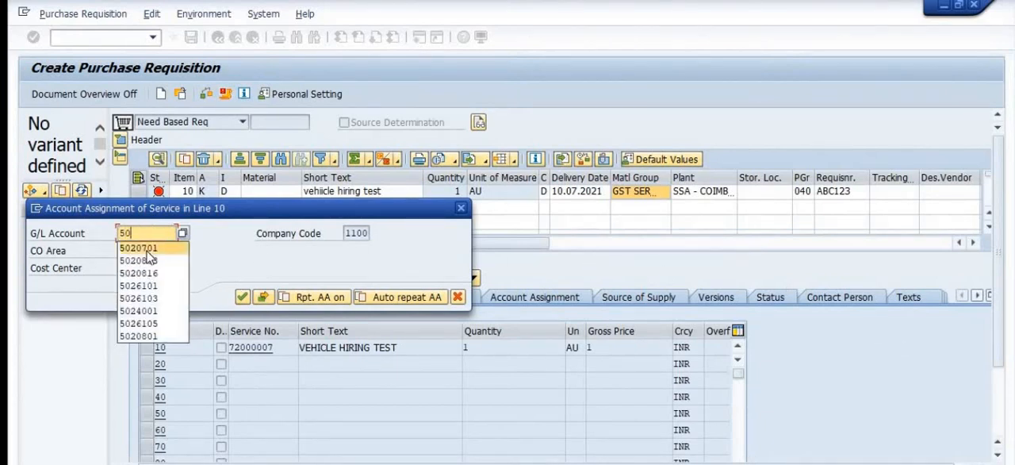
left_click(147, 248)
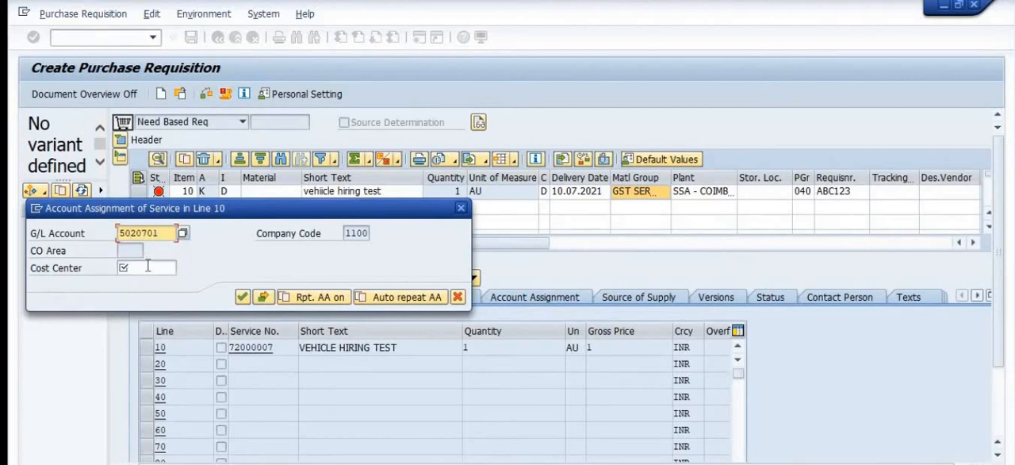
left_click(147, 268)
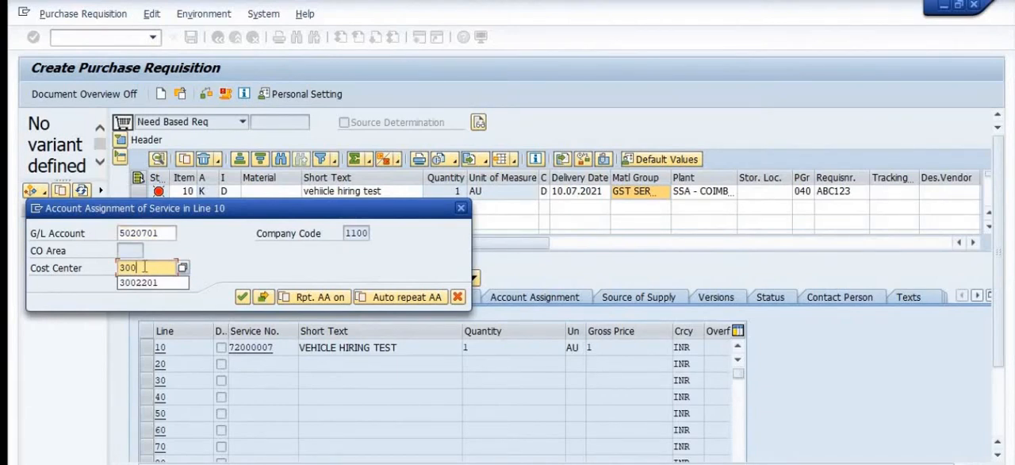
left_click(145, 282)
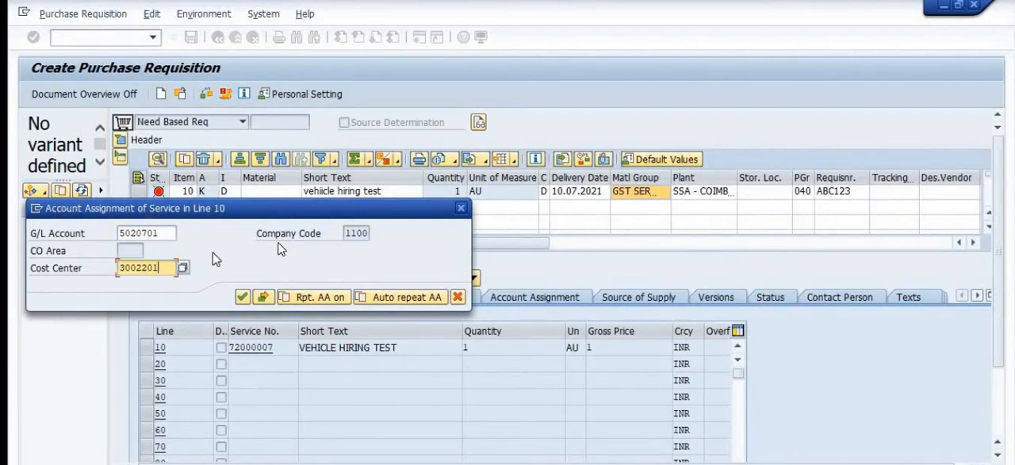
key("Return")
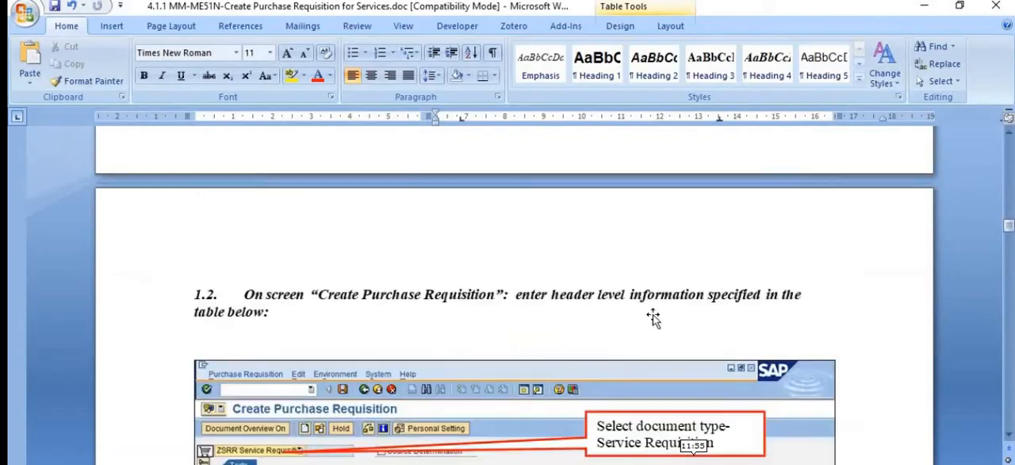
Step: Review the Word guide on creating service requisitions, examining the instructions on service selection, checking and saving
scroll(653, 316, "down", 6)
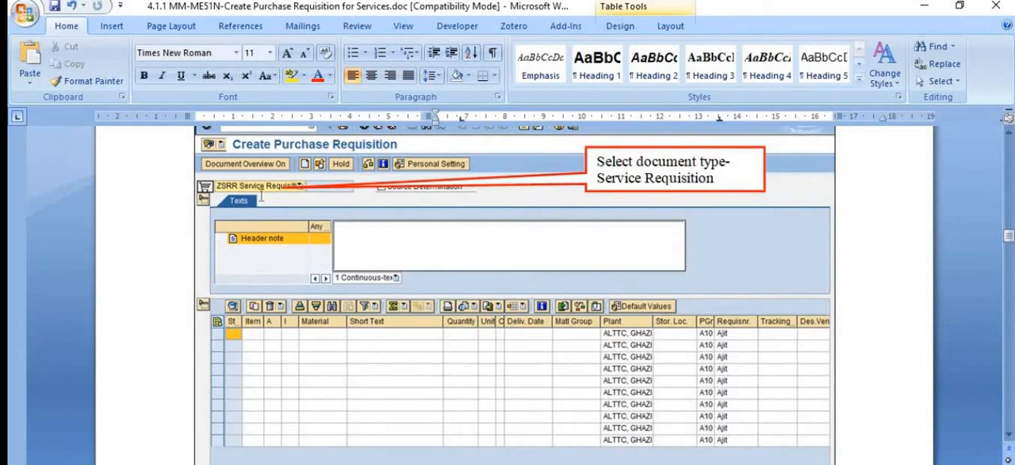
scroll(261, 196, "down", 3)
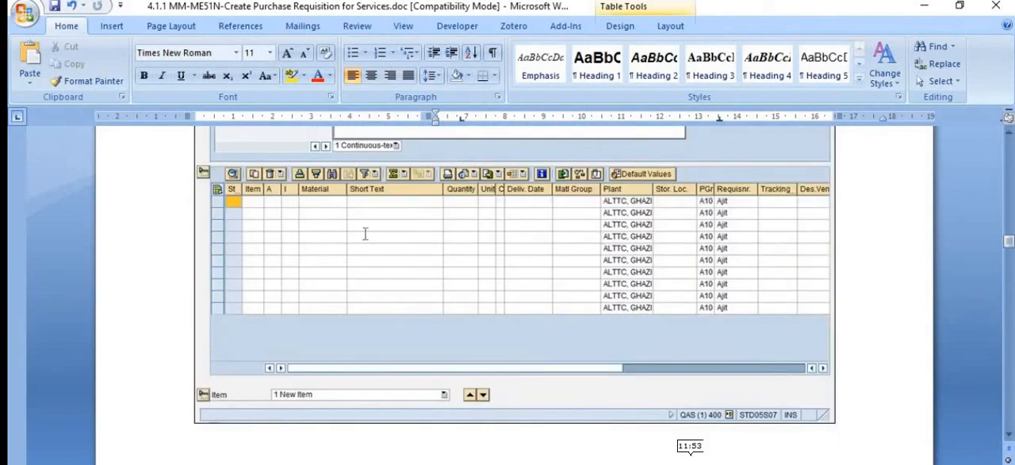
scroll(363, 229, "down", 2)
scroll(367, 224, "down", 10)
scroll(489, 252, "down", 12)
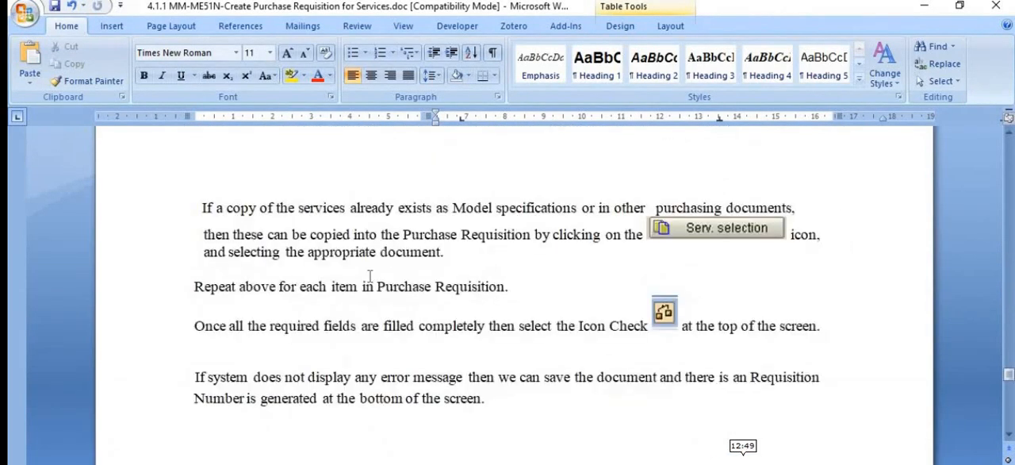
scroll(370, 222, "up", 1)
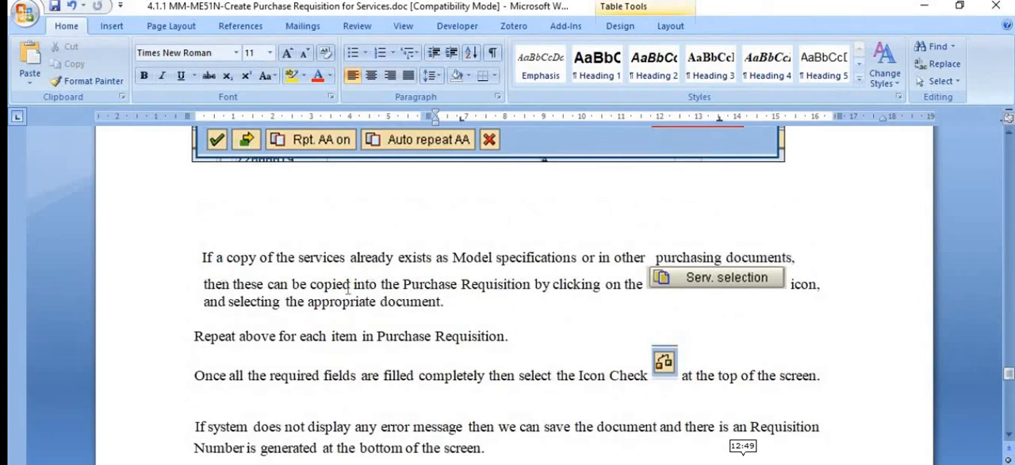
scroll(363, 290, "down", 10)
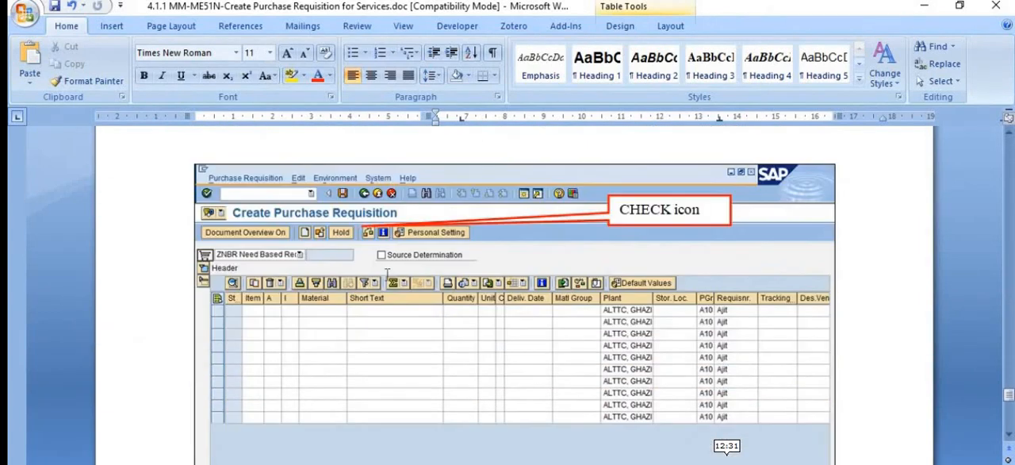
Step: Return to SAP, check and save the requisition with tracking number 123ABC, and select its new requisition number
left_click(435, 453)
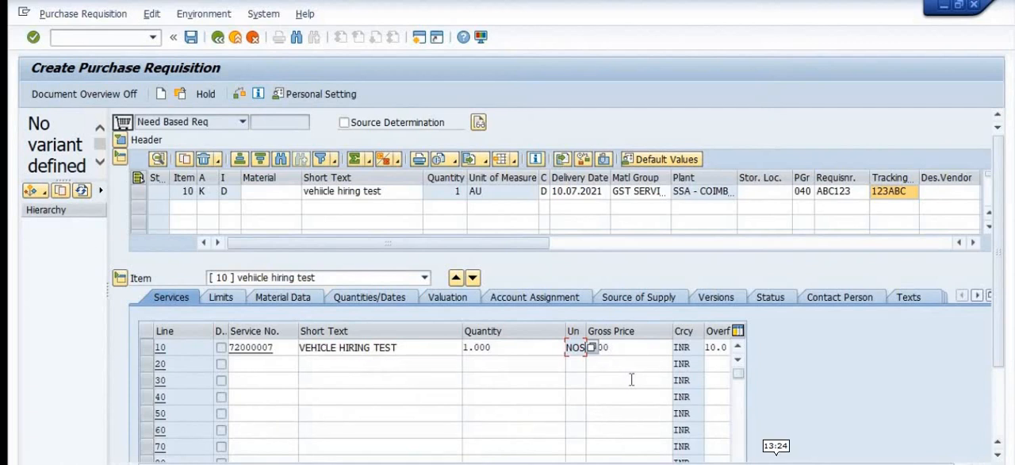
left_click(241, 95)
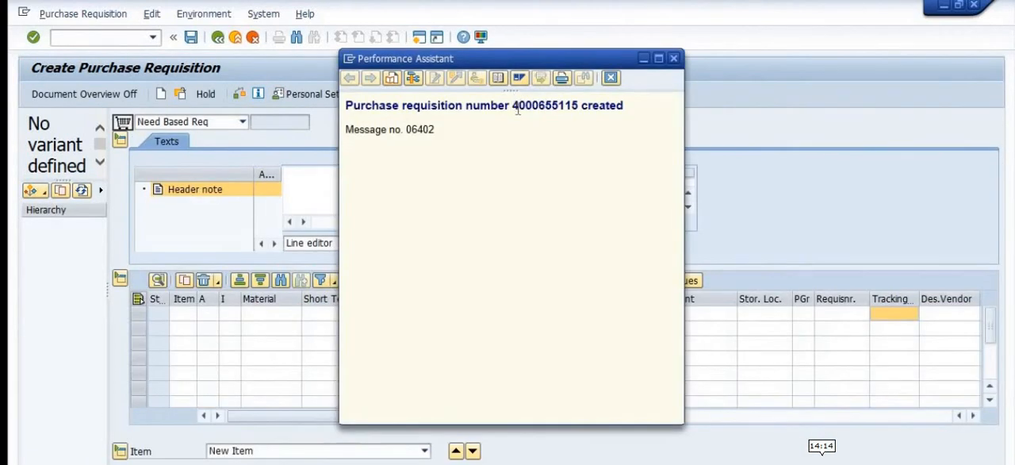
left_click_drag(513, 105, 584, 107)
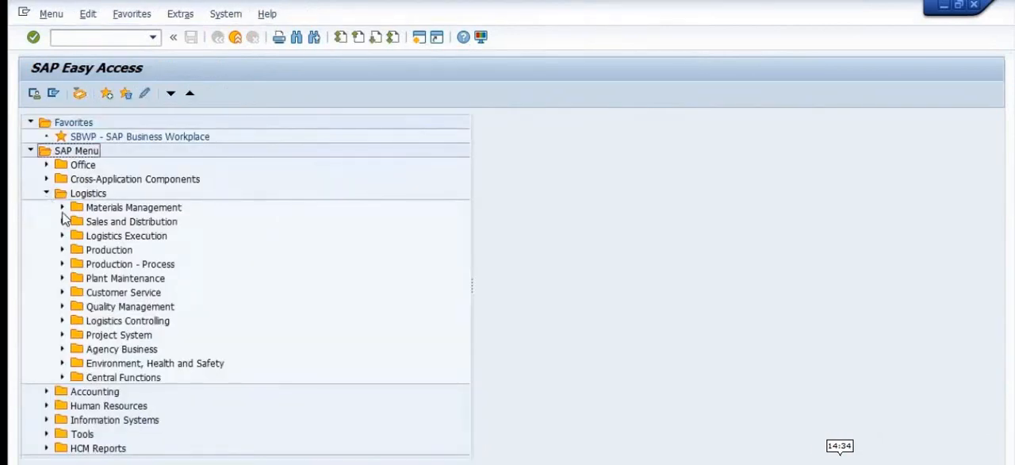
Step: Open the individual release transaction ME54N for purchase requisitions under Materials Management purchasing
left_click(62, 207)
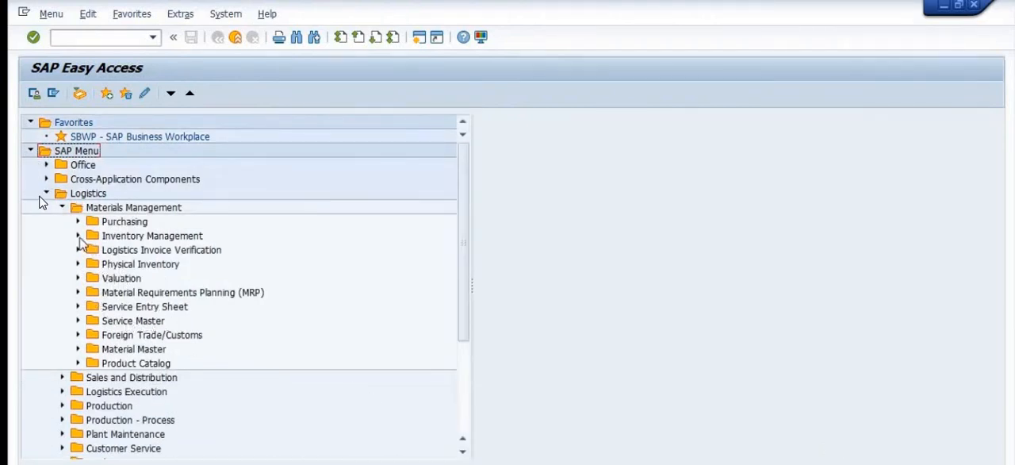
left_click(78, 222)
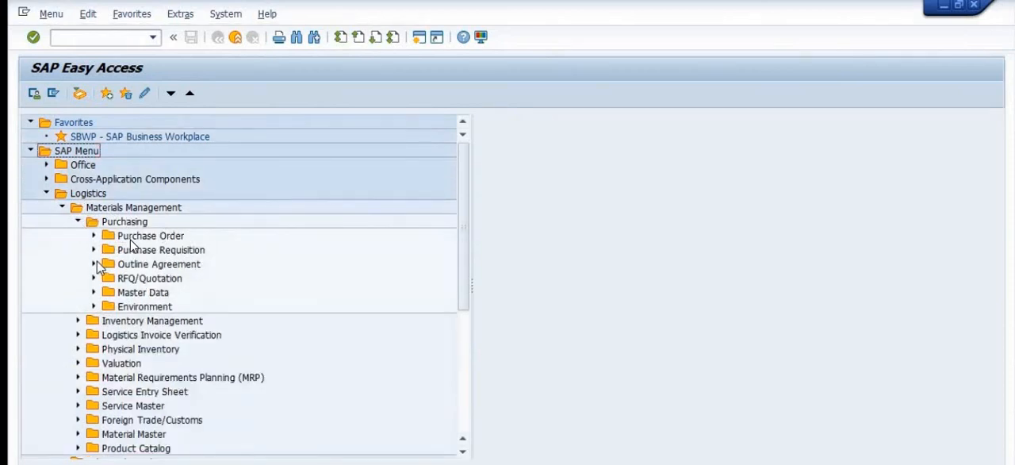
left_click(94, 249)
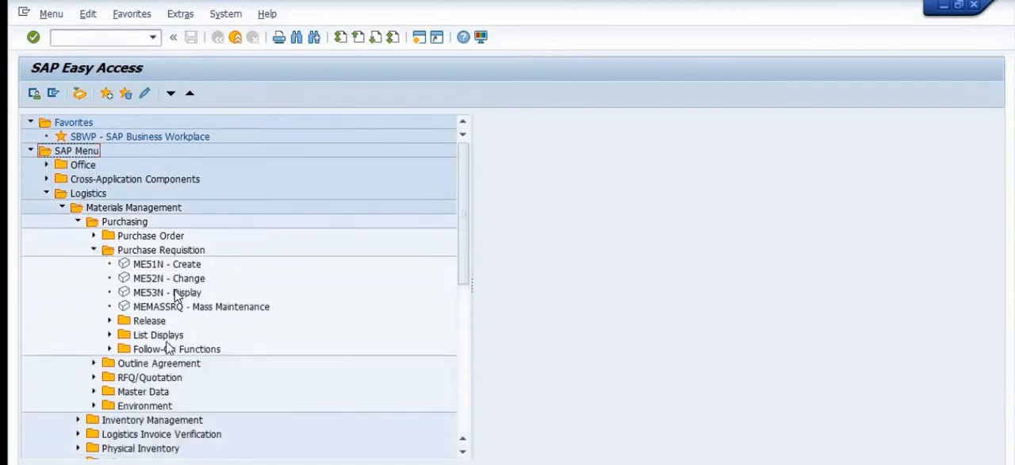
left_click(110, 320)
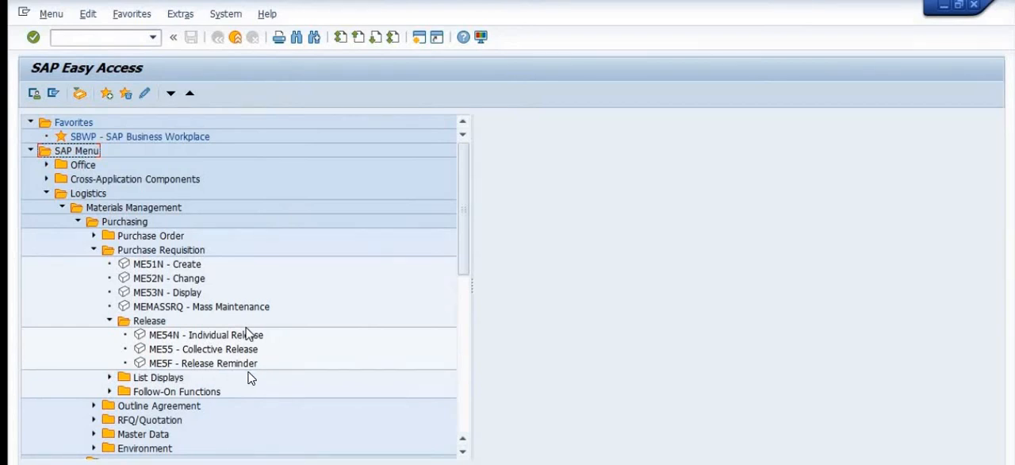
double_click(177, 336)
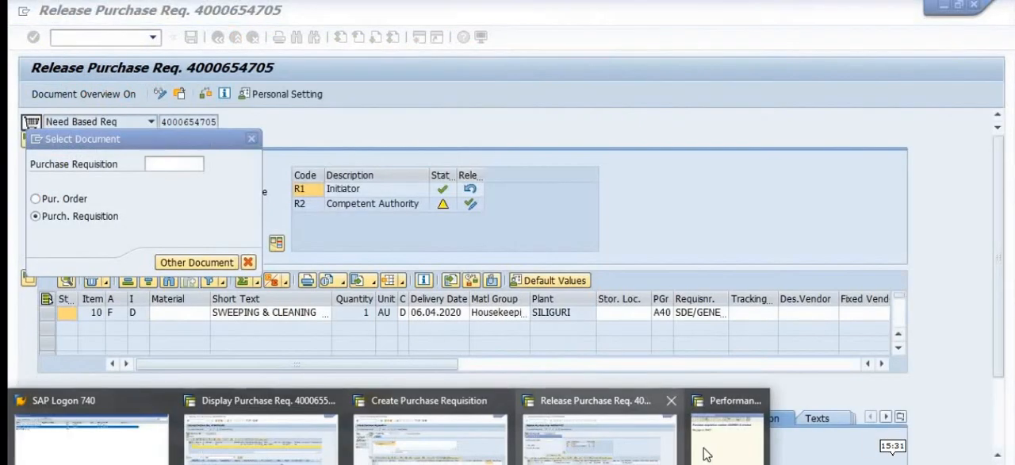
Step: Look up the new requisition number in the creation message and return to the release document selection
left_click(702, 452)
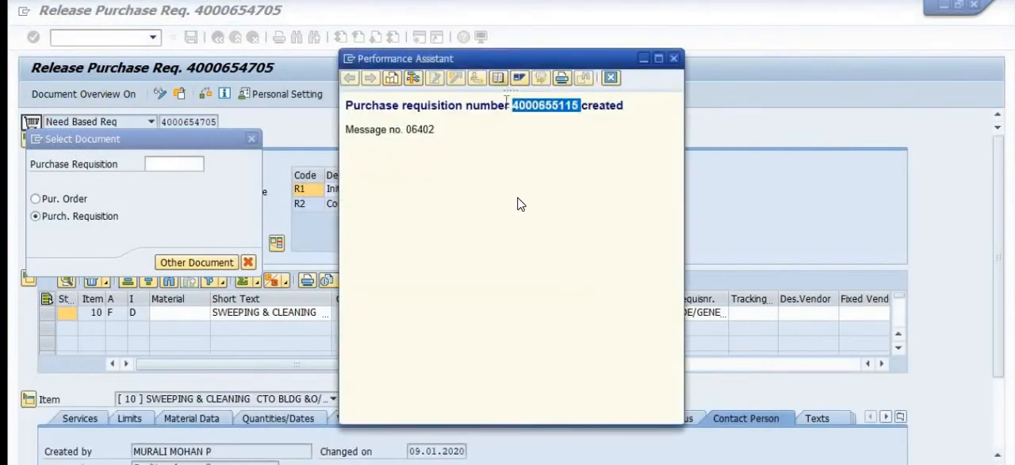
left_click(547, 180)
left_click_drag(512, 105, 578, 109)
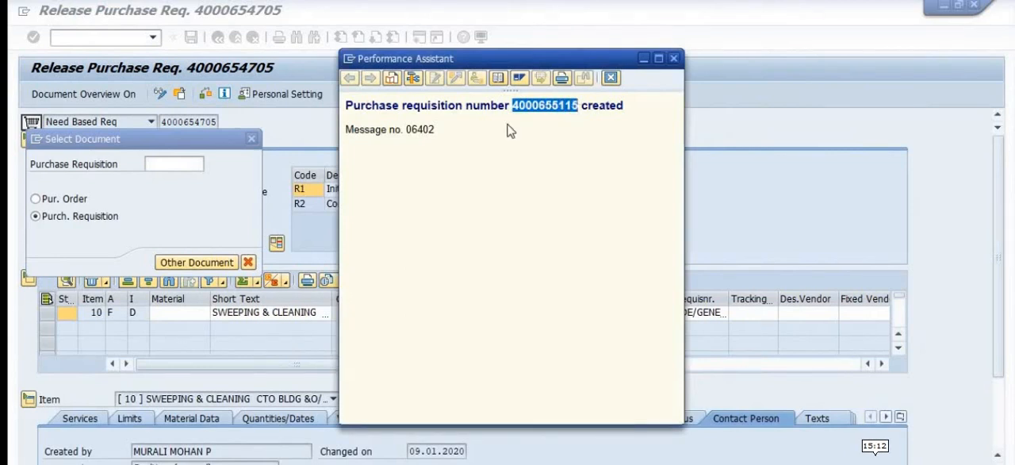
left_click(157, 162)
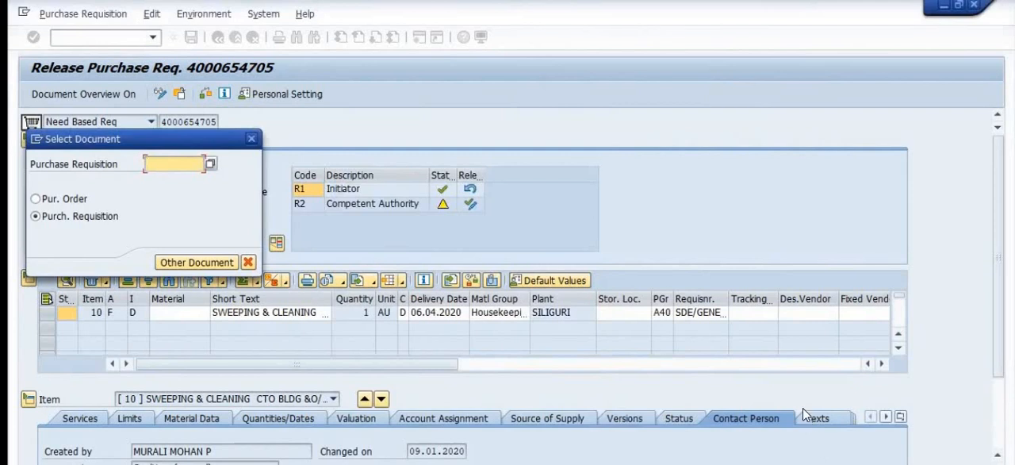
left_click(758, 392)
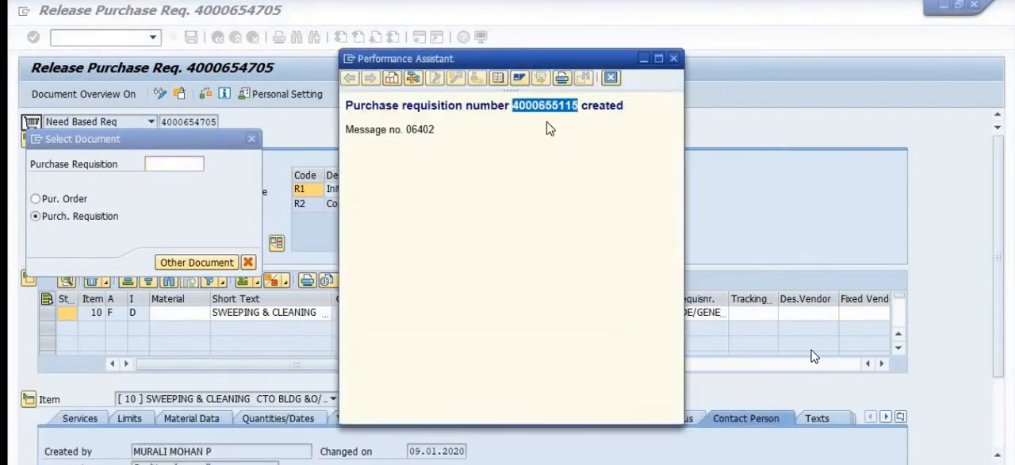
left_click(167, 165)
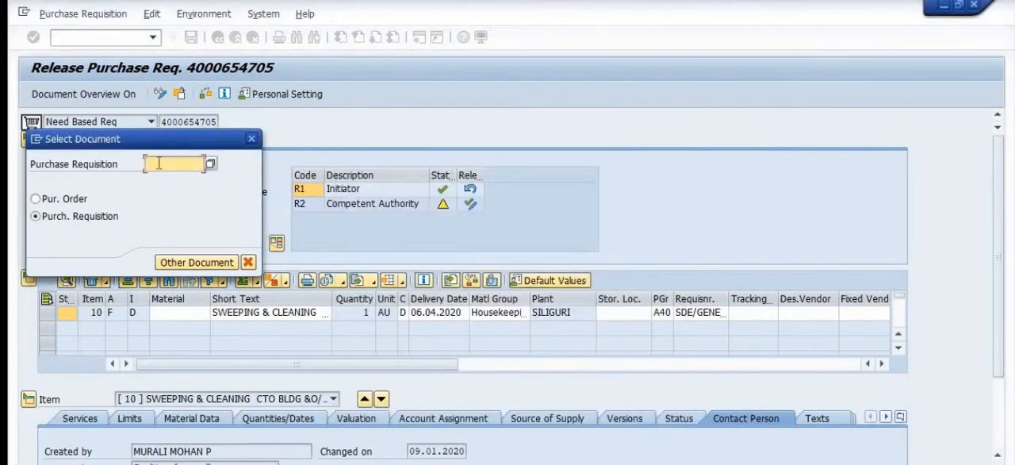
Step: Enter the new requisition number as the document to release and load the vehicle hiring requisition
left_click(159, 163)
left_click(161, 177)
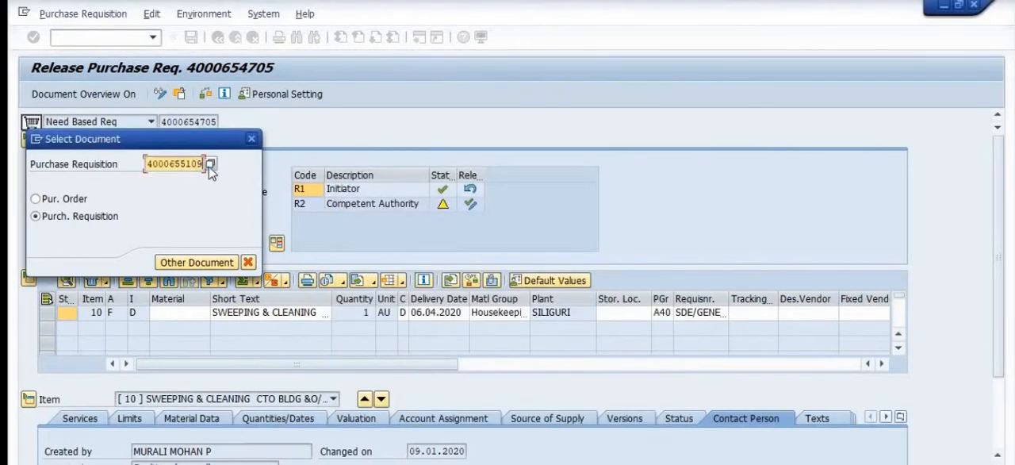
key("BackSpace")
type("15")
key("Return")
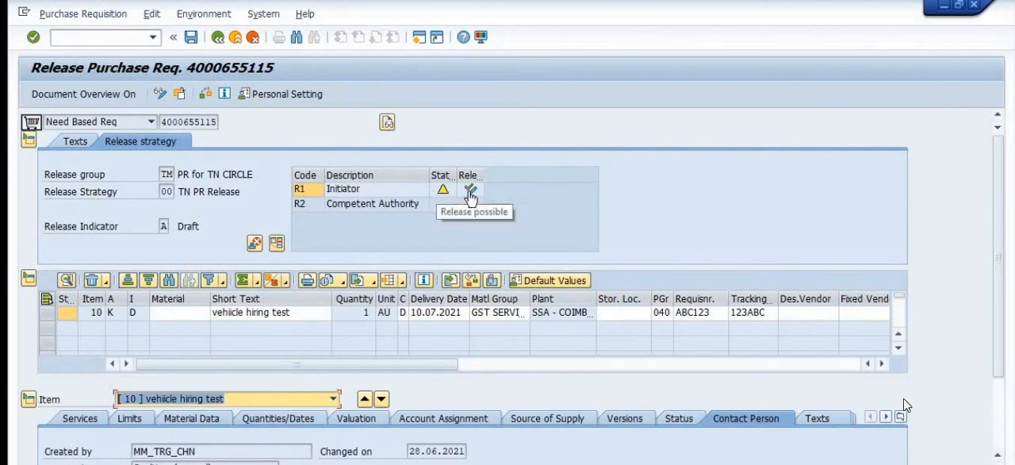
Step: Release the vehicle hiring requisition for R1 Initiator and R2 Competent Authority, and save the release
left_click(470, 191)
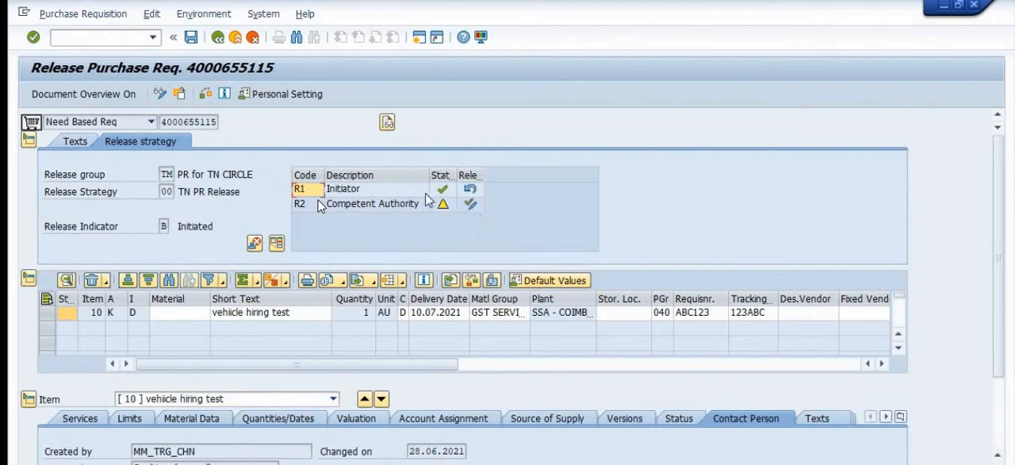
left_click(470, 204)
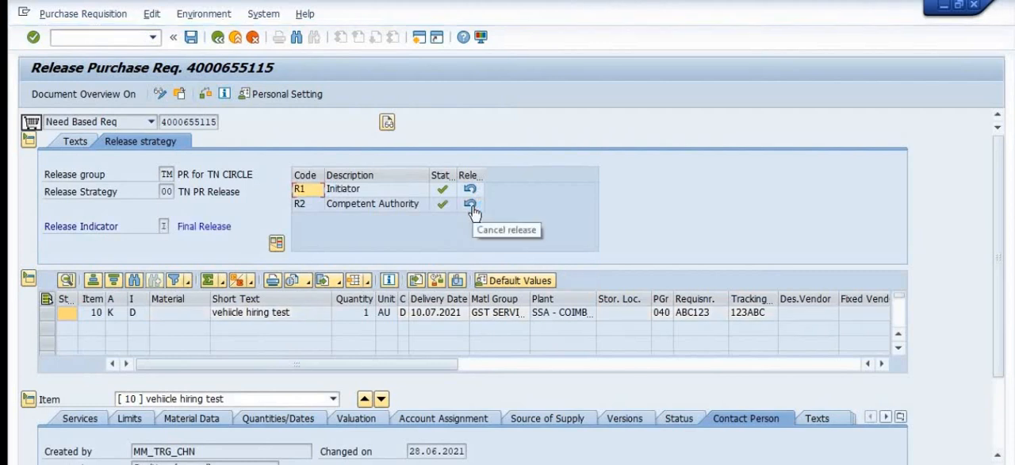
left_click(190, 40)
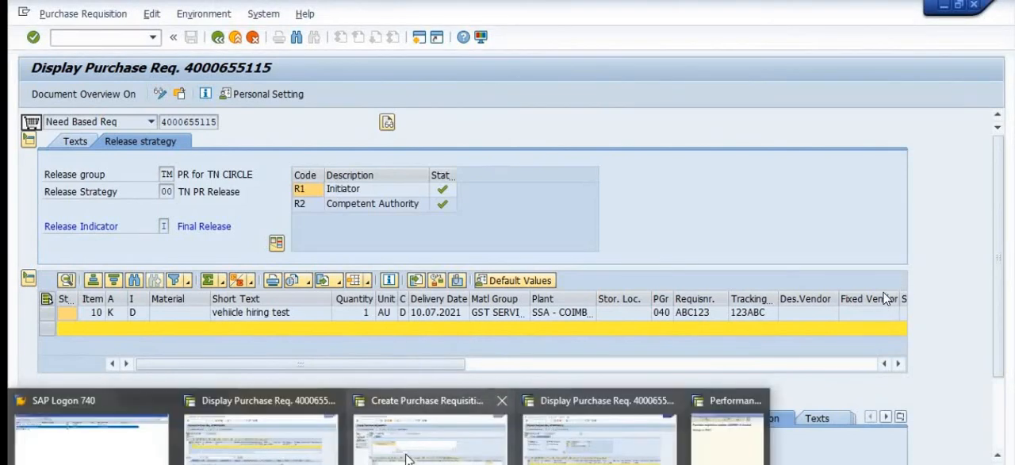
Step: Look through the open sessions with the earlier test requisition and the vehicle hiring requisition, and return to the blank requisition creation form
left_click(407, 453)
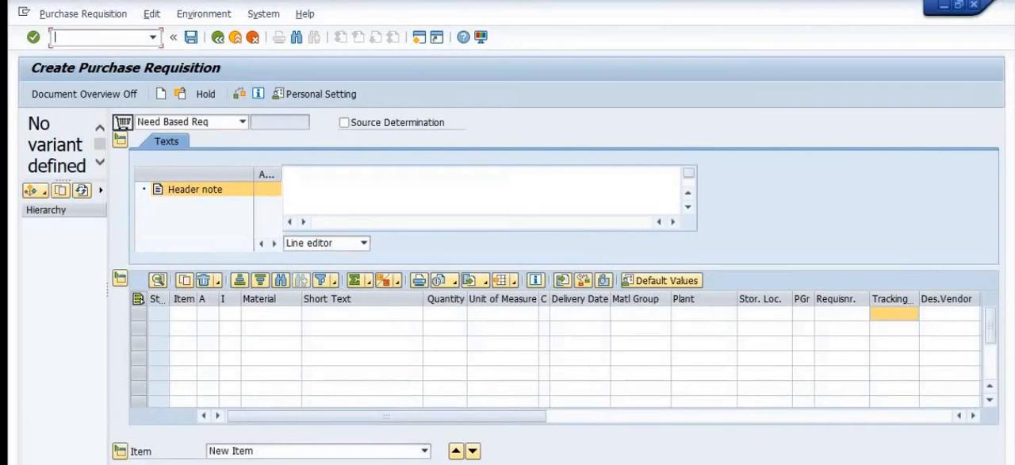
left_click(348, 463)
left_click(262, 436)
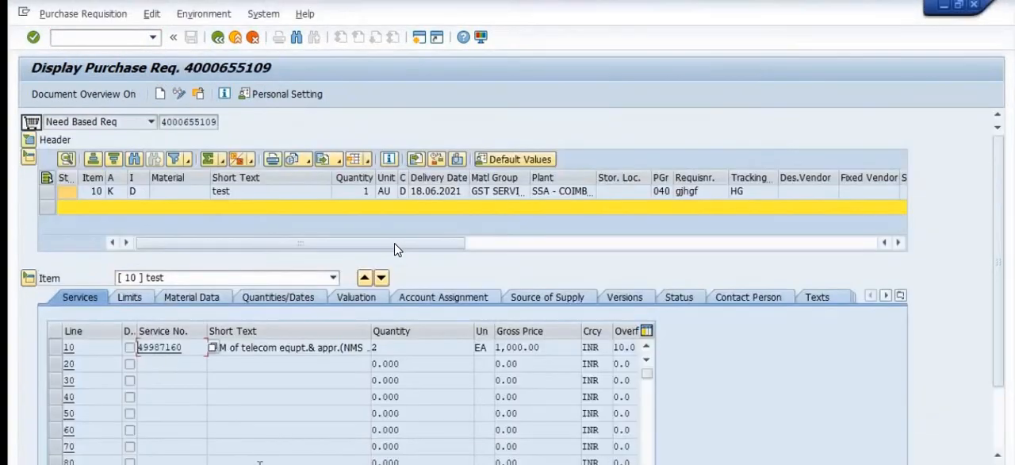
left_click(373, 463)
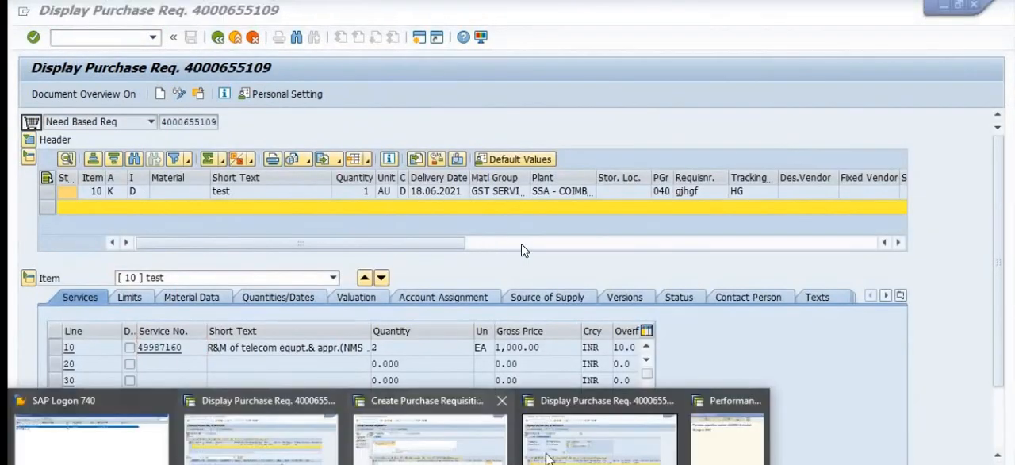
left_click(581, 455)
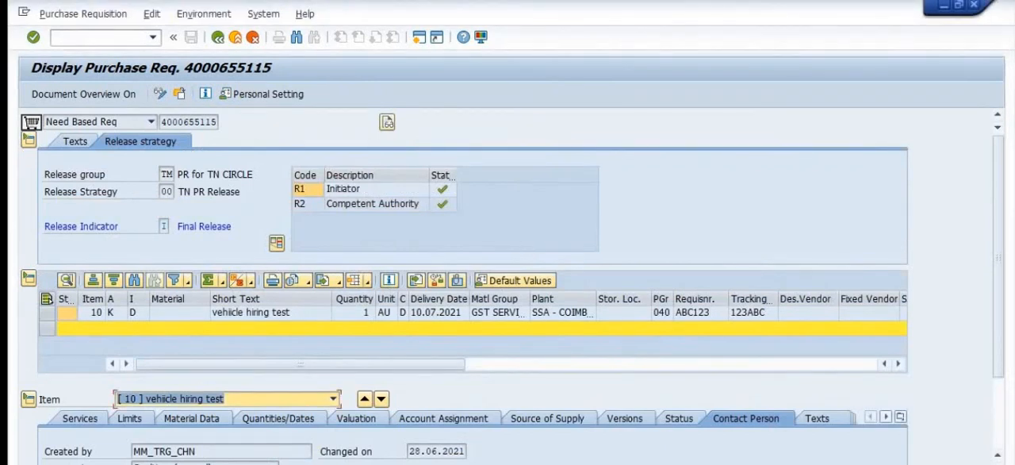
left_click(372, 463)
left_click(430, 441)
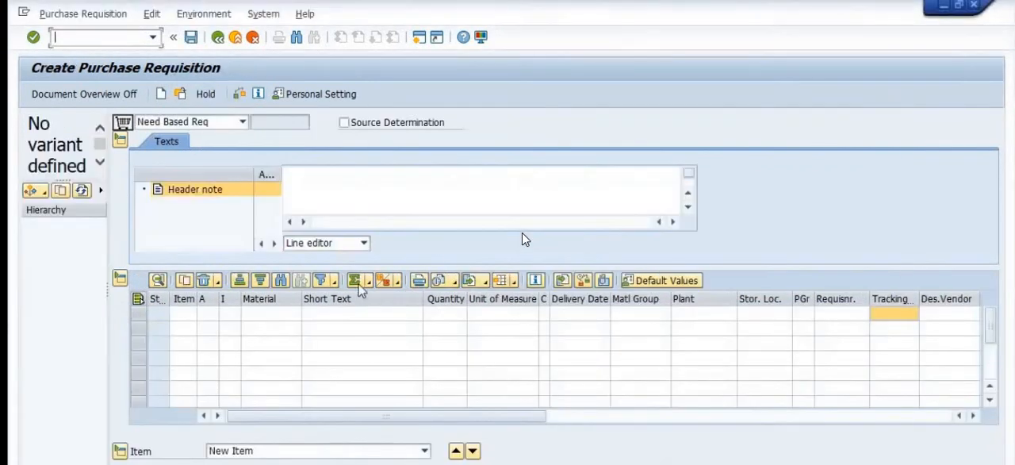
Step: Leave the blank requisition form for SAP Easy Access, view the ME5F Release Reminder selection screen for purchase requisitions, and exit it
left_click(217, 37)
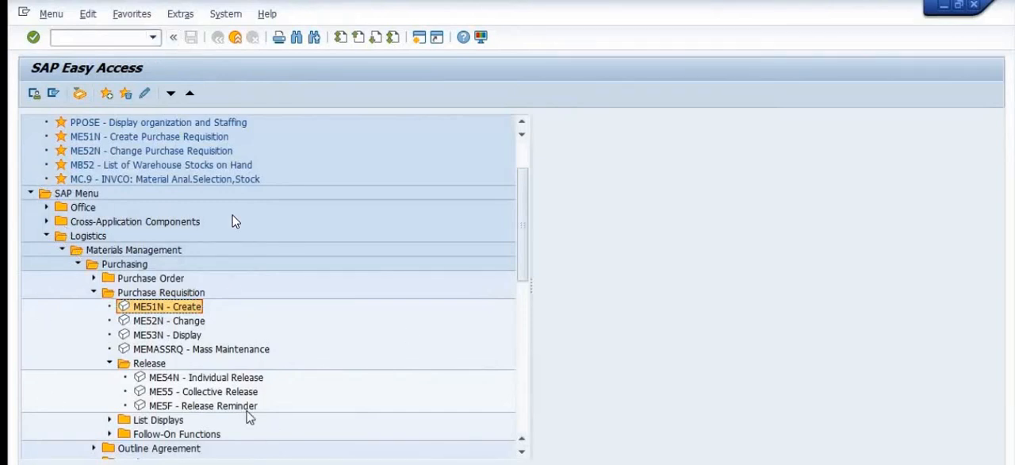
double_click(169, 405)
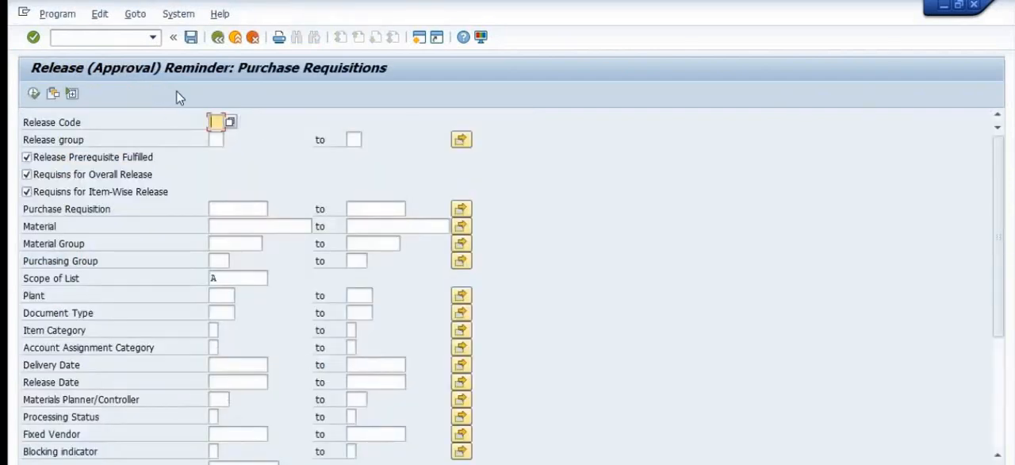
left_click(218, 39)
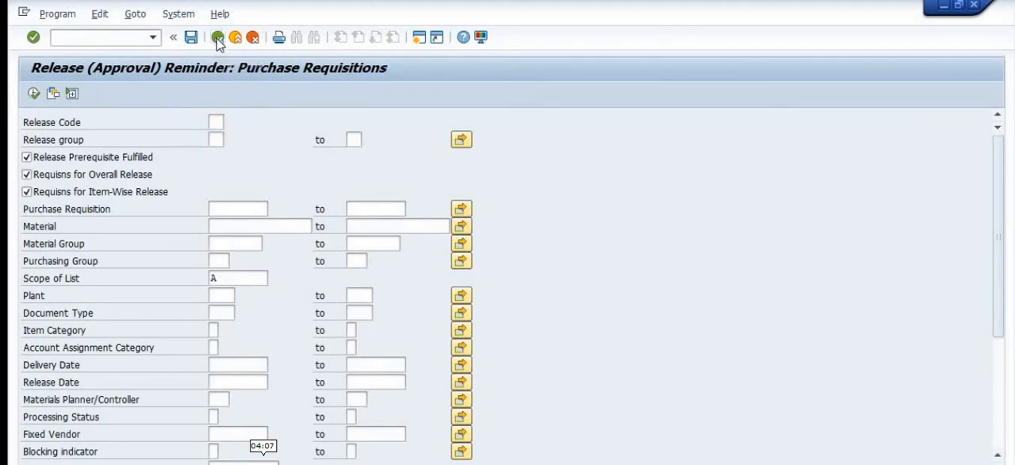